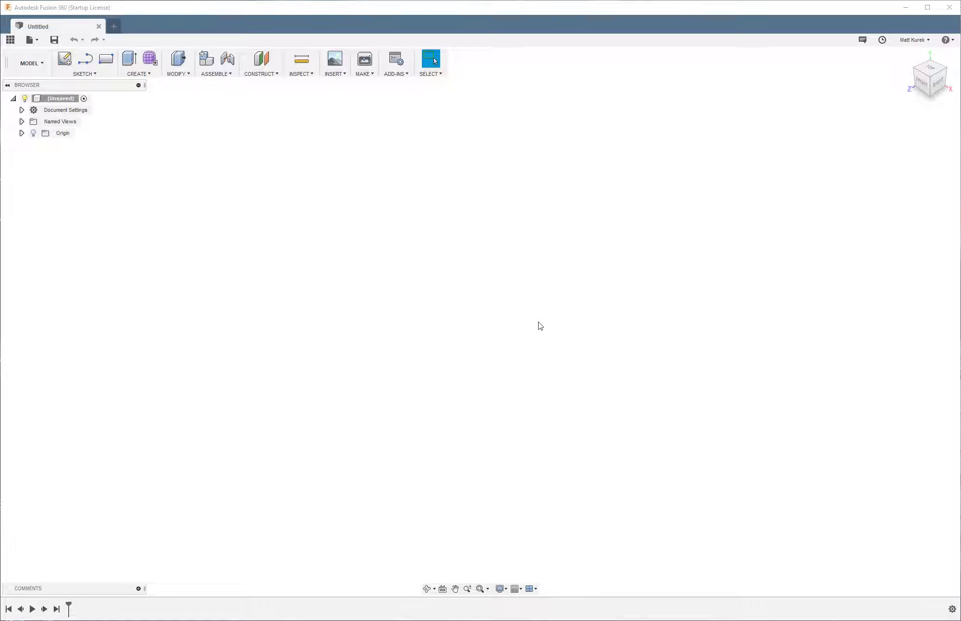
Sketch a circle centred at the origin on the horizontal plane and dimension it 5 in.
{"action": "left_click", "coordinate": [58, 61]}
{"action": "left_click", "coordinate": [475, 353]}
{"action": "key", "text": "c"}
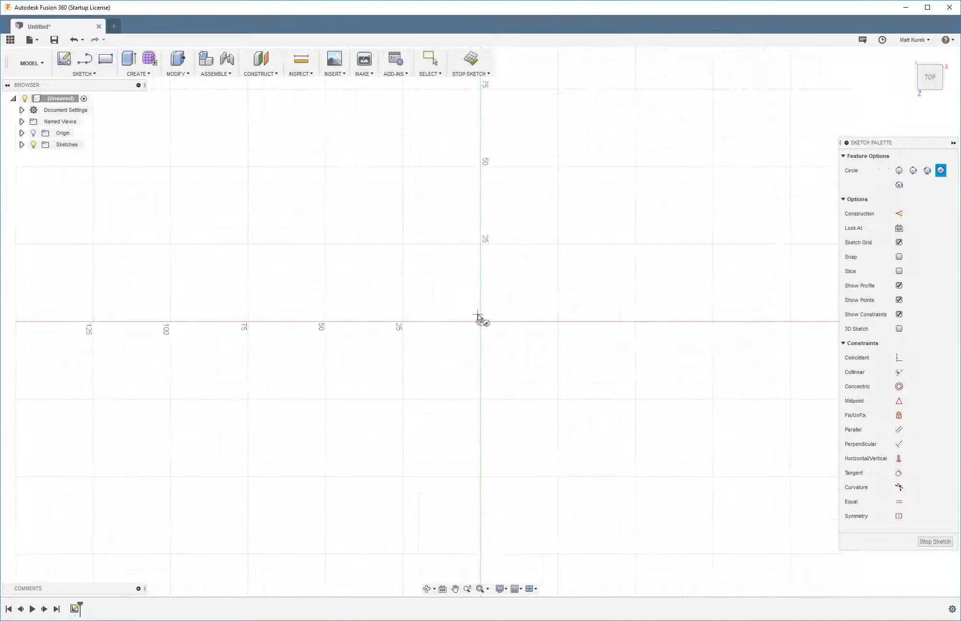
{"action": "left_click", "coordinate": [481, 321]}
{"action": "left_click", "coordinate": [522, 201]}
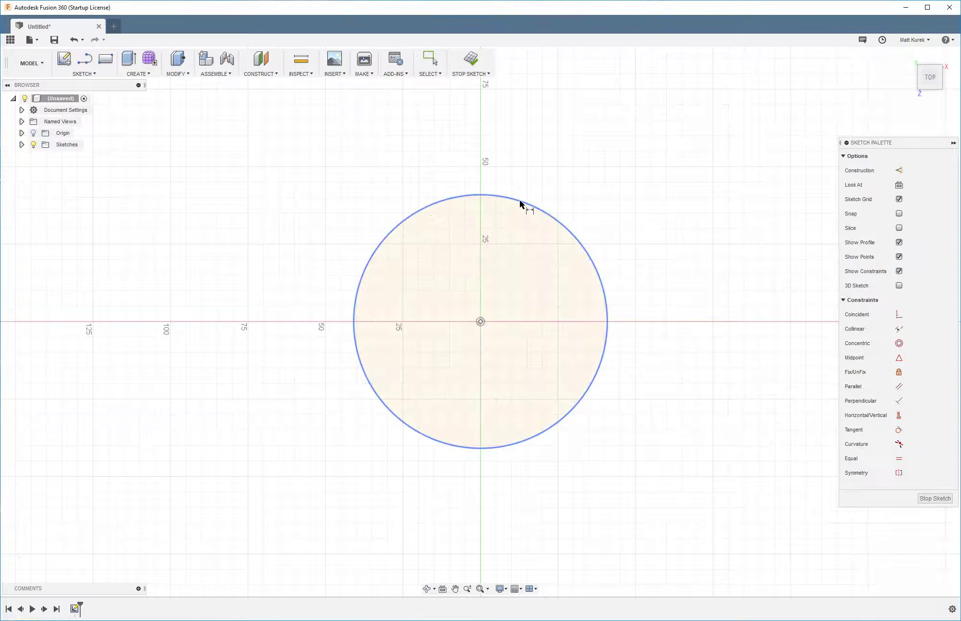
{"action": "left_click", "coordinate": [519, 199]}
{"action": "left_click", "coordinate": [606, 189]}
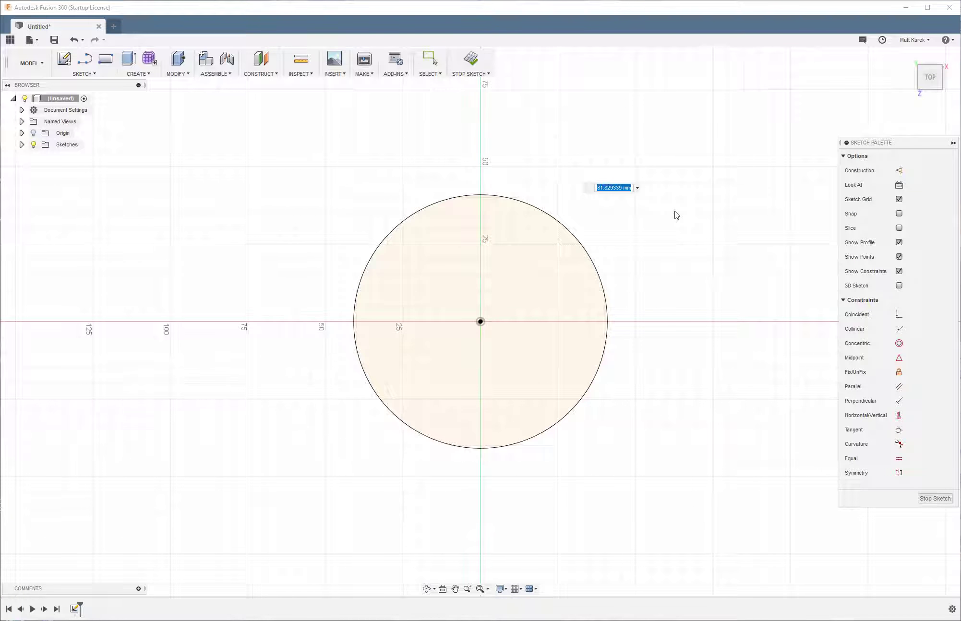
{"action": "type", "text": "5in"}
{"action": "key", "text": "Return"}
Convert the 5 in circle to construction geometry and finish the sketch.
{"action": "key", "text": "Escape"}
{"action": "left_click", "coordinate": [574, 152]}
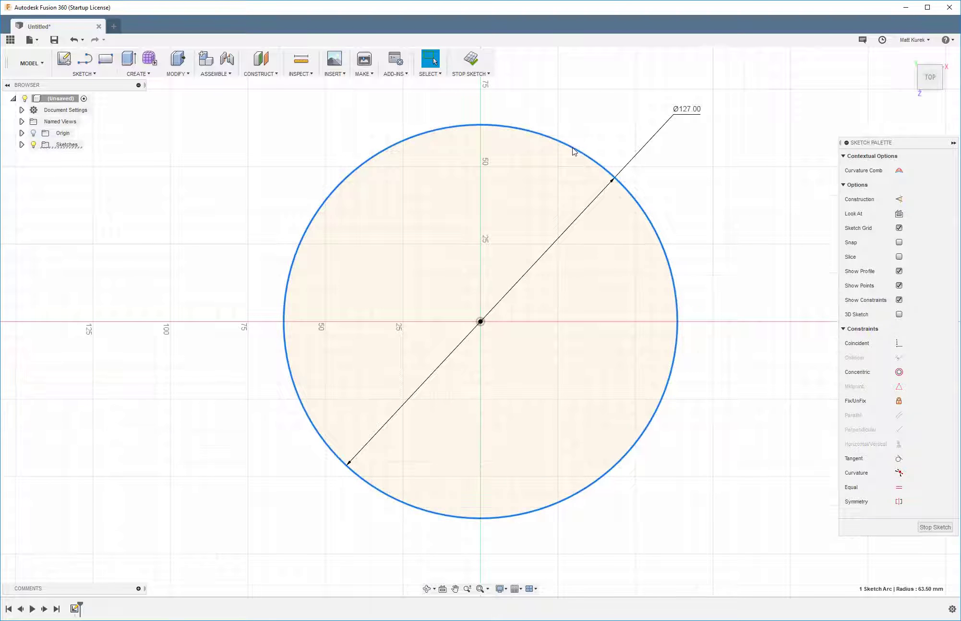
{"action": "left_click", "coordinate": [898, 199]}
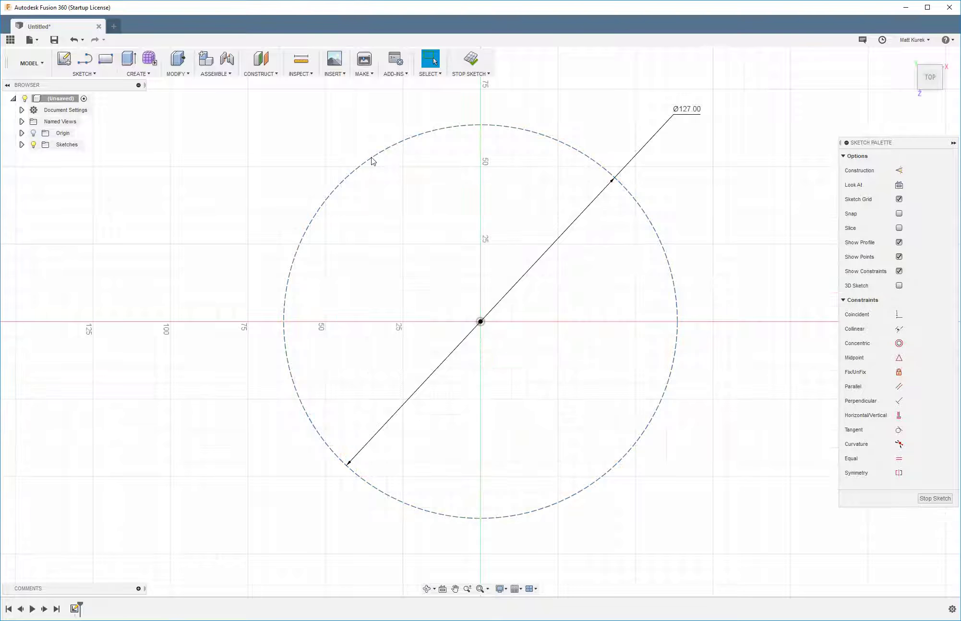
{"action": "left_click", "coordinate": [471, 59]}
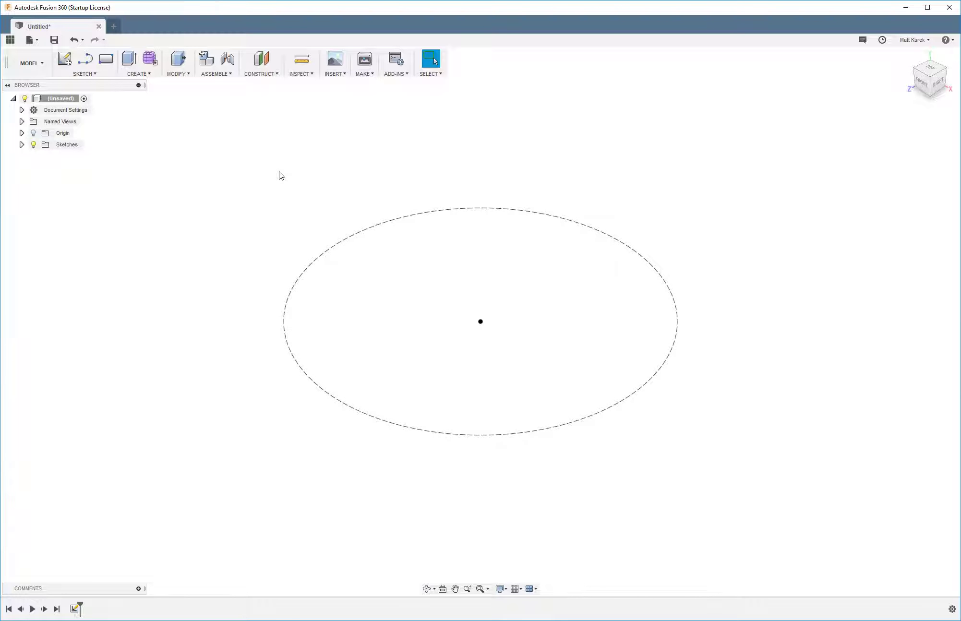
{"action": "left_click", "coordinate": [336, 75]}
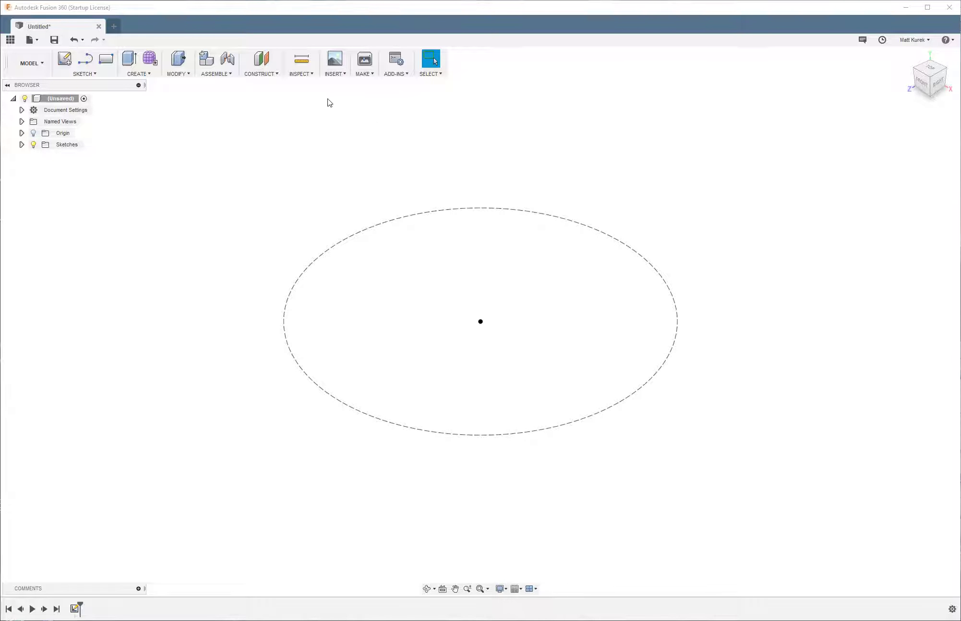
Attach the Ohio outline image as a canvas on the XZ plane.
{"action": "left_click", "coordinate": [342, 75]}
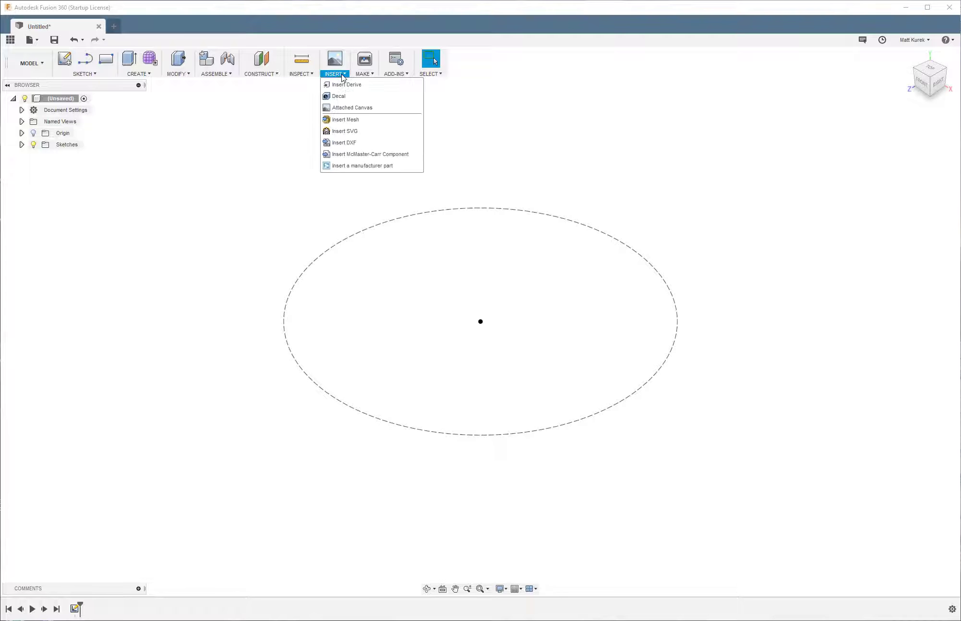
{"action": "left_click", "coordinate": [344, 107]}
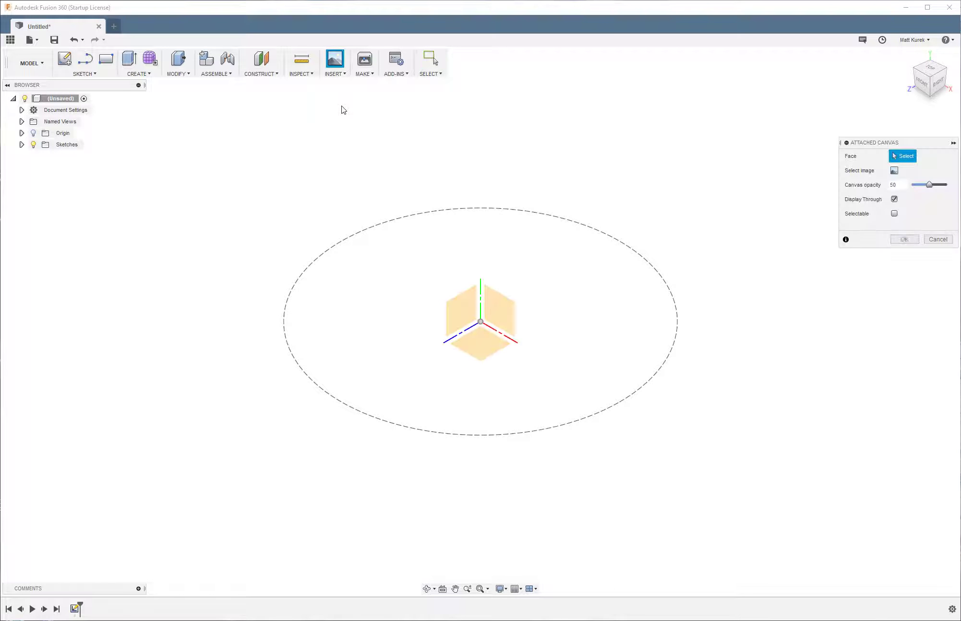
{"action": "left_click", "coordinate": [492, 348]}
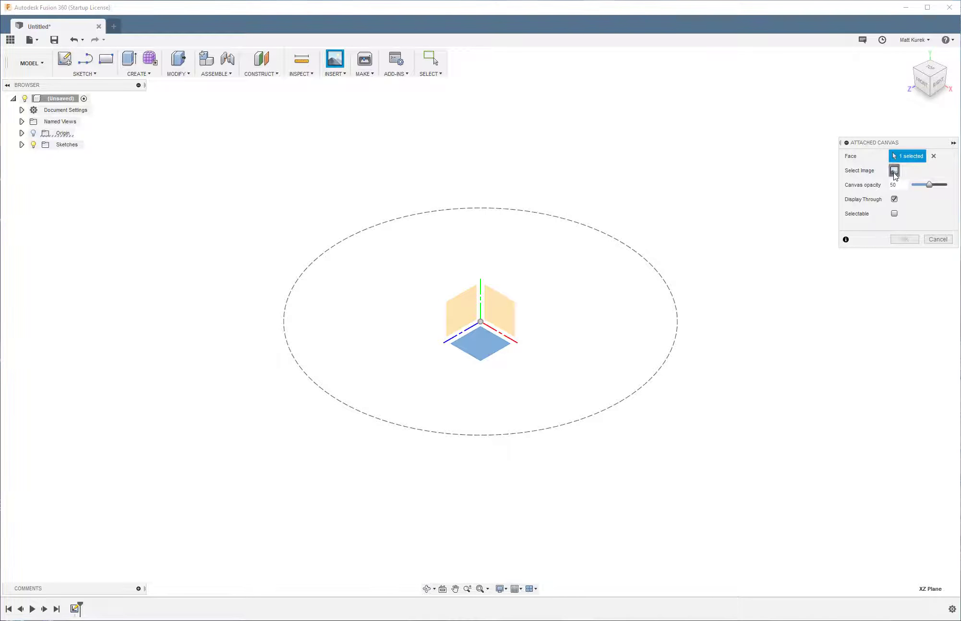
{"action": "left_click", "coordinate": [894, 171]}
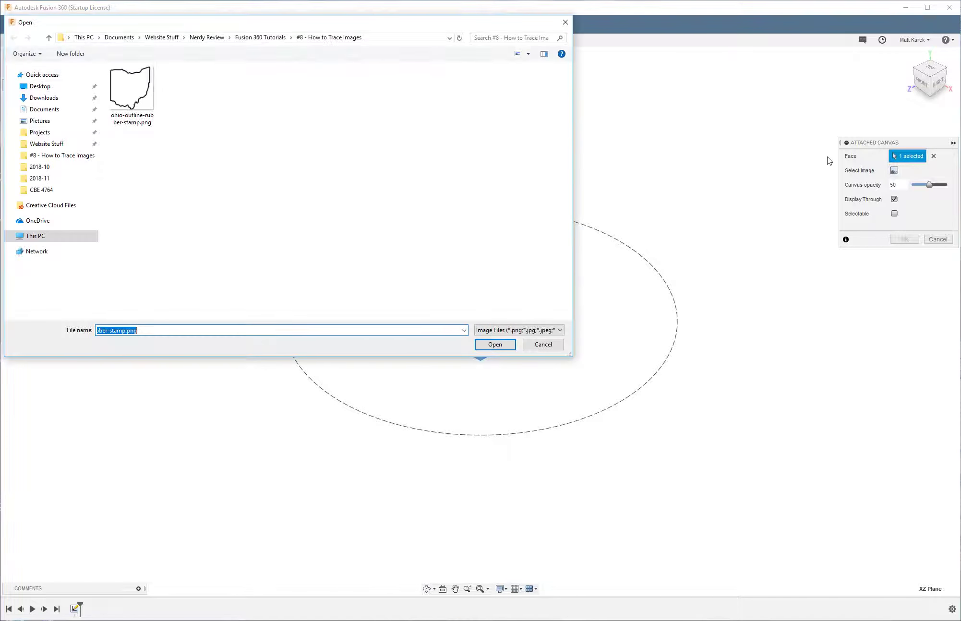
{"action": "double_click", "coordinate": [135, 92]}
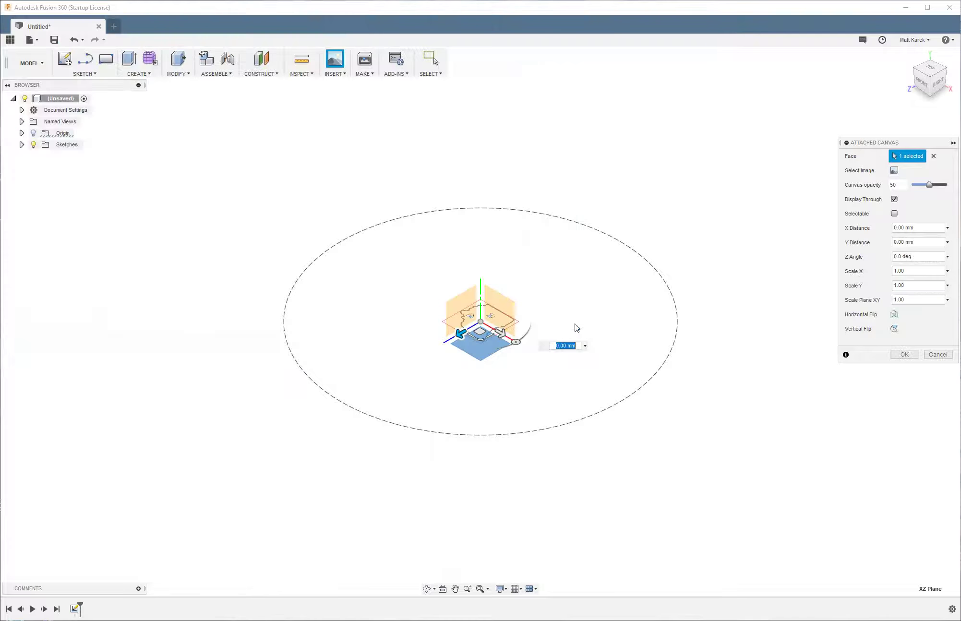
Rotate the Ohio canvas, scale it to 7.209 to span the circle, and confirm.
{"action": "middle_click_drag", "start_coordinate": [282, 190], "coordinate": [318, 219], "text": "shift"}
{"action": "left_click_drag", "start_coordinate": [529, 325], "coordinate": [481, 252]}
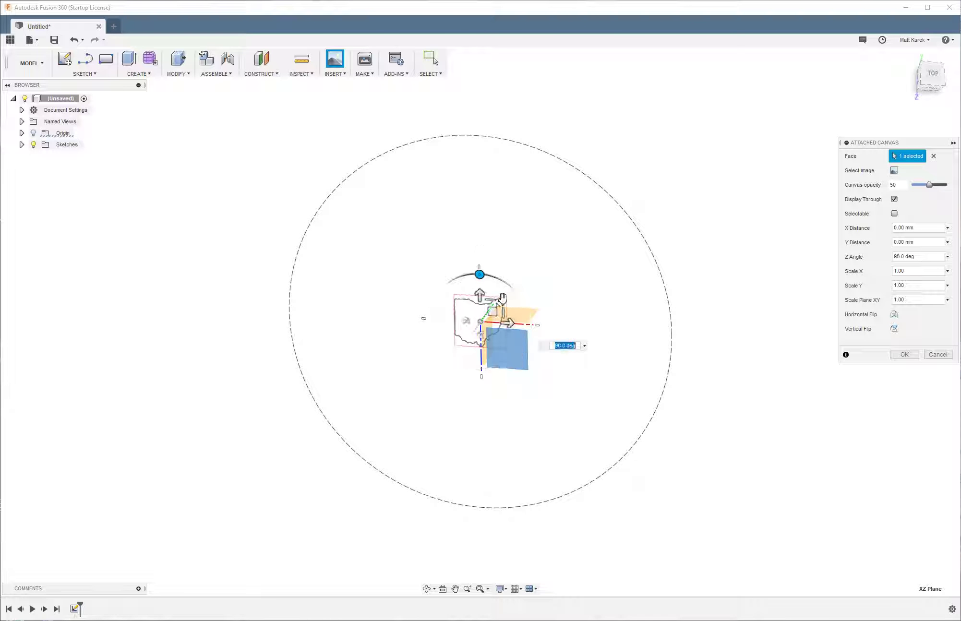
{"action": "left_click_drag", "start_coordinate": [502, 300], "coordinate": [745, 123]}
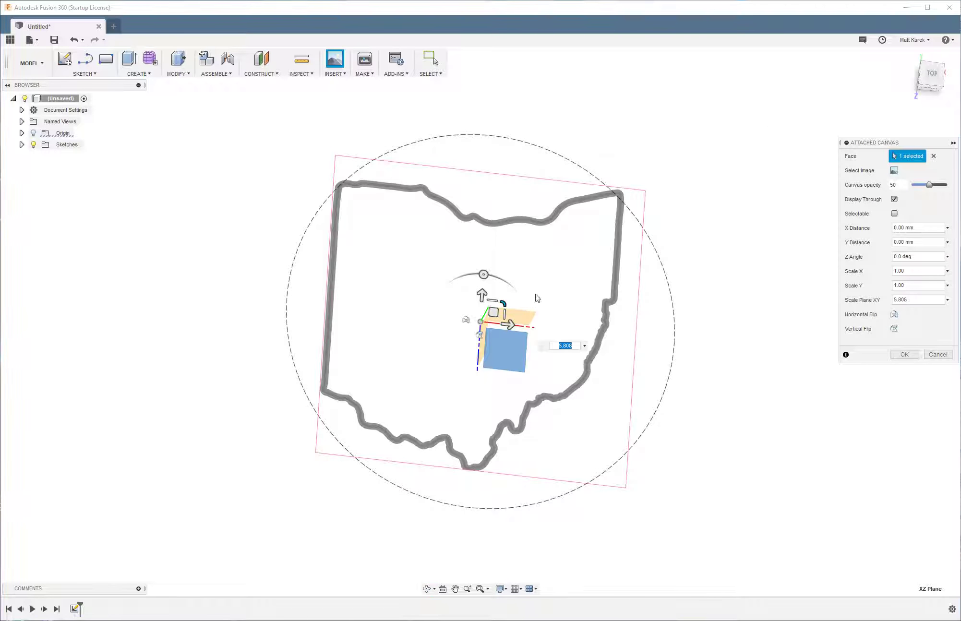
{"action": "type", "text": "7.37"}
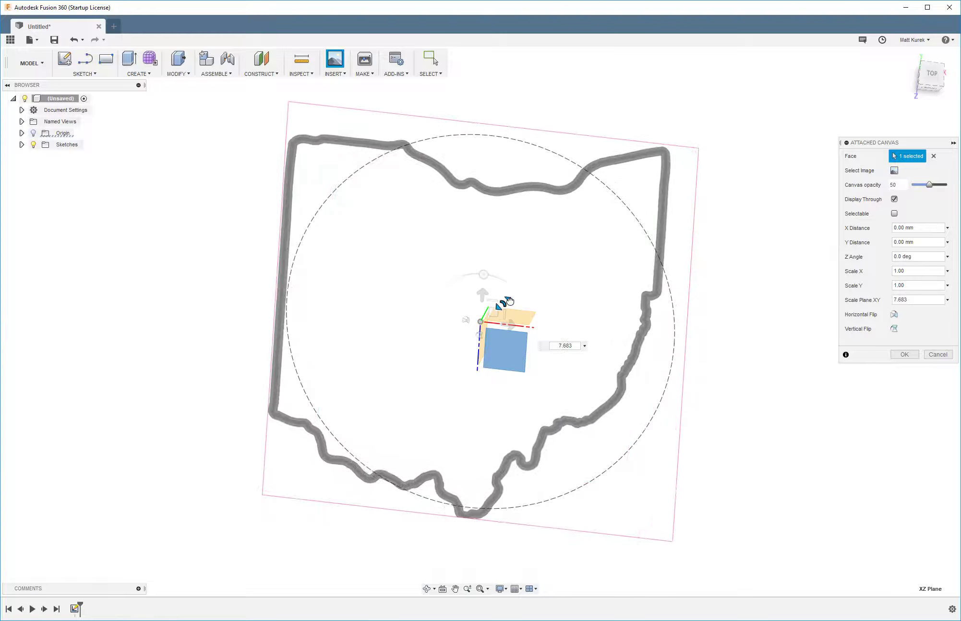
{"action": "key", "text": "BackSpace"}
{"action": "key", "text": "BackSpace"}
{"action": "type", "text": "209"}
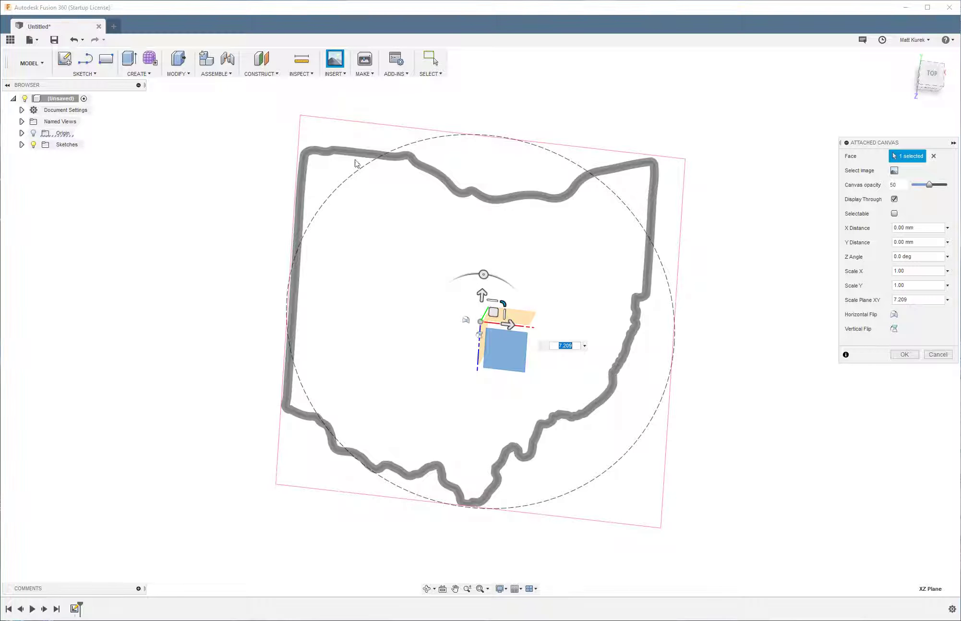
{"action": "mouse_move", "coordinate": [583, 80]}
{"action": "middle_mouse_down", "text": "shift"}
{"action": "mouse_move", "coordinate": [526, 91]}
{"action": "mouse_move", "coordinate": [603, 73]}
{"action": "mouse_move", "coordinate": [605, 141]}
{"action": "mouse_move", "coordinate": [590, 75]}
{"action": "mouse_move", "coordinate": [581, 73]}
{"action": "middle_mouse_up", "text": "shift"}
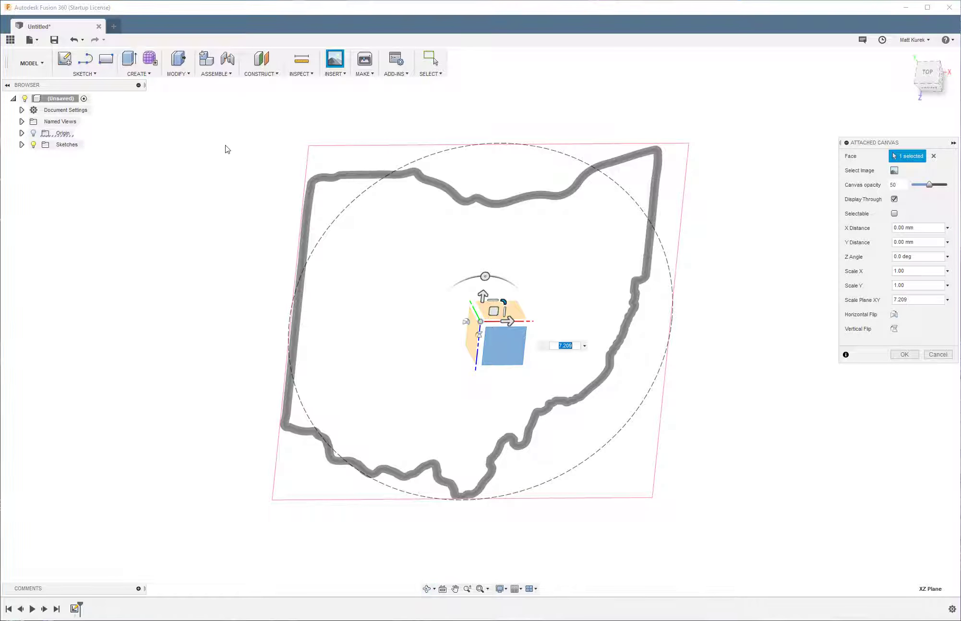
{"action": "left_click", "coordinate": [905, 354]}
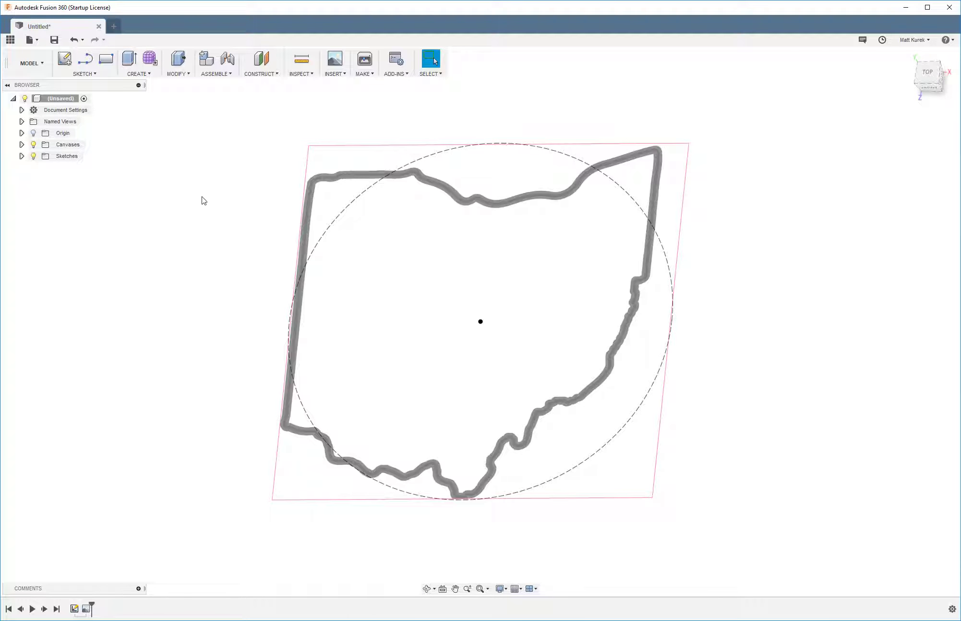
Hide Sketch1 and start a new sketch on the horizontal plane over the canvas.
{"action": "left_click", "coordinate": [21, 156]}
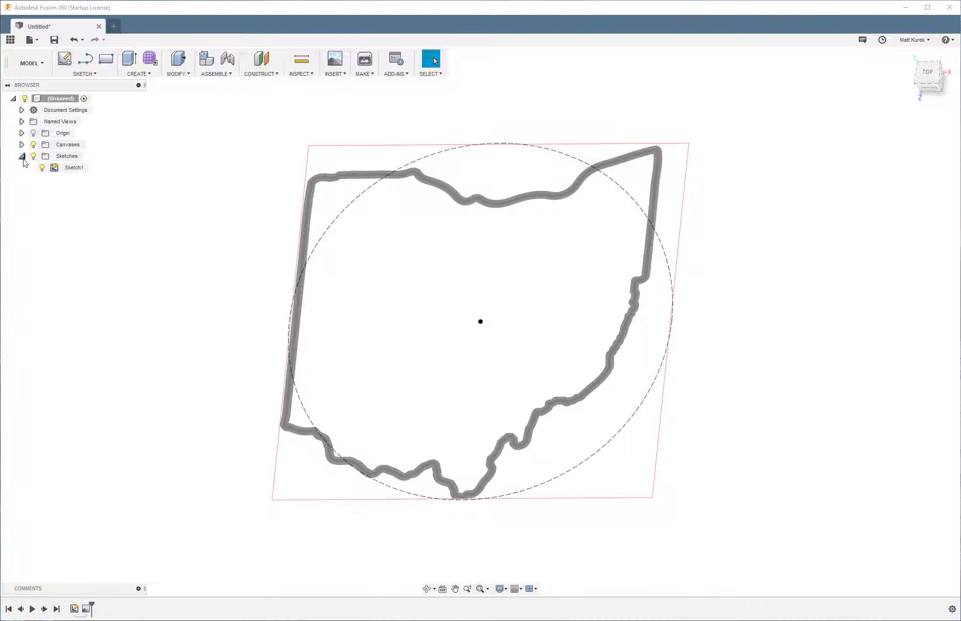
{"action": "left_click", "coordinate": [43, 169]}
{"action": "left_click", "coordinate": [42, 167]}
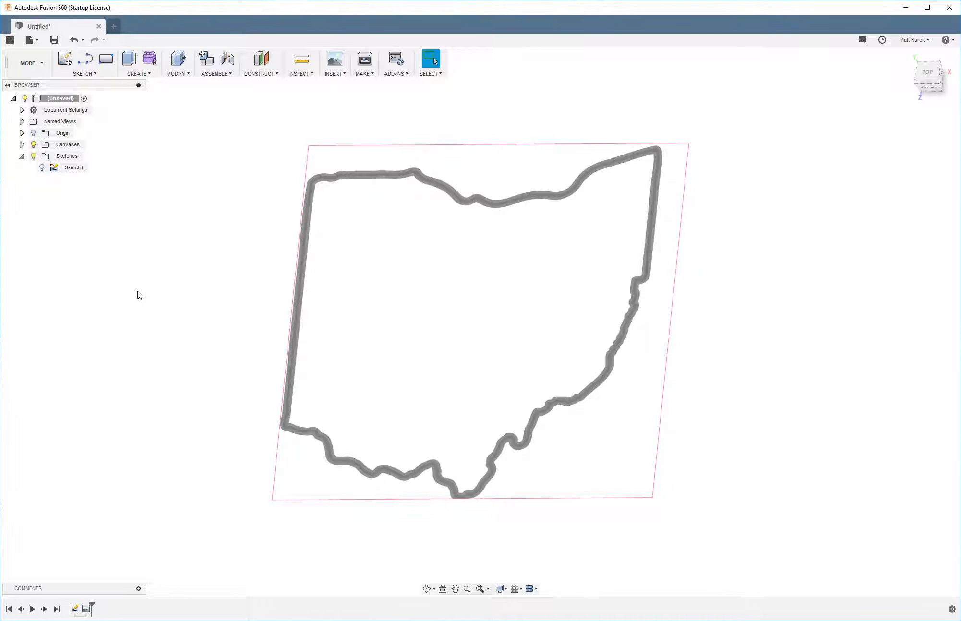
{"action": "middle_click_drag", "start_coordinate": [141, 295], "coordinate": [131, 257], "text": "shift"}
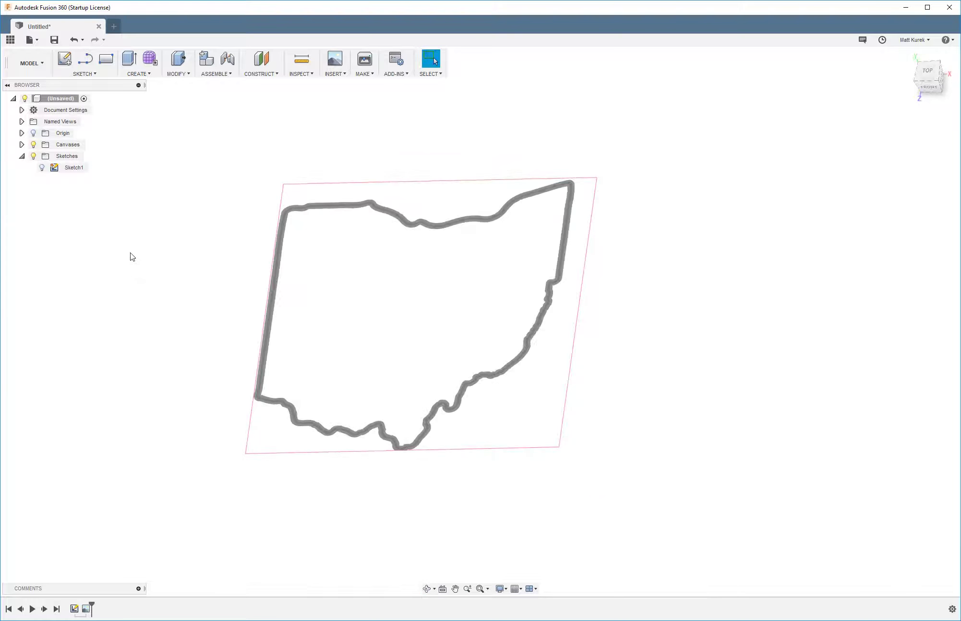
{"action": "left_click", "coordinate": [64, 58]}
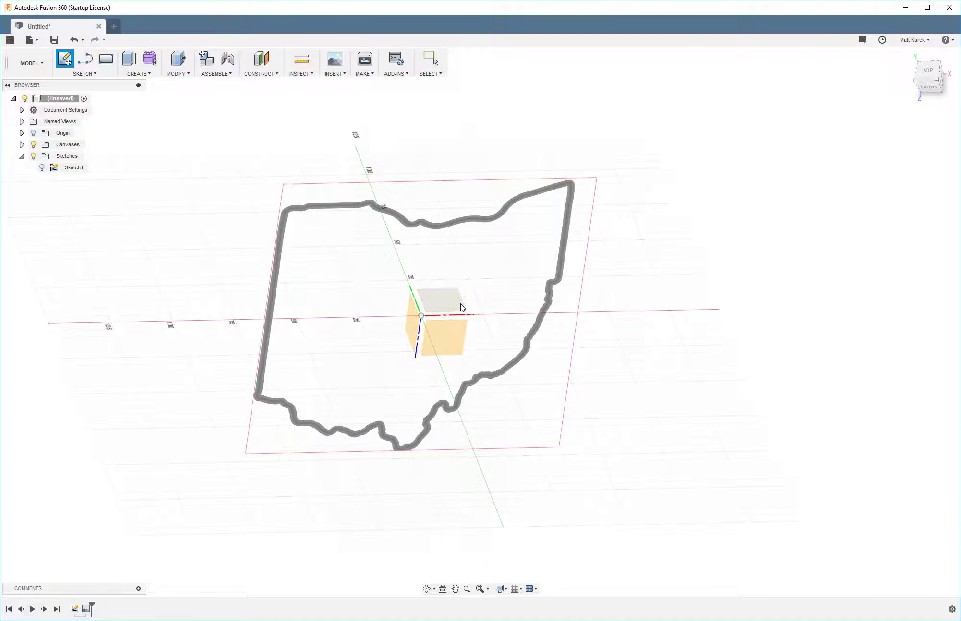
{"action": "left_click", "coordinate": [443, 345]}
{"action": "scroll", "coordinate": [338, 149], "scroll_direction": "up", "scroll_amount": 1}
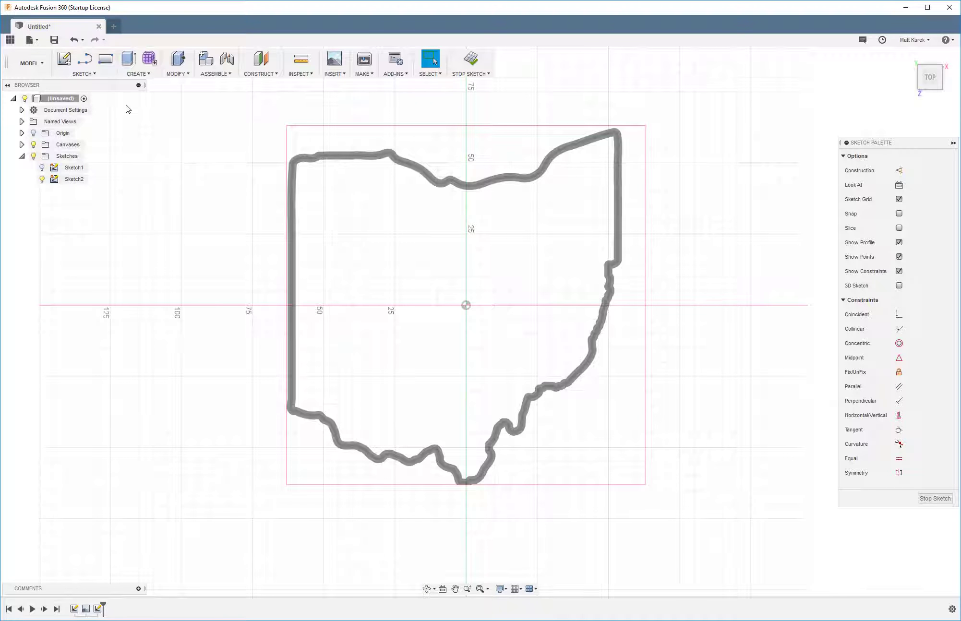
Activate the Fit Point Spline tool and zoom in toward the outline's lower-left corner.
{"action": "left_click", "coordinate": [82, 74]}
{"action": "mouse_move", "coordinate": [96, 172]}
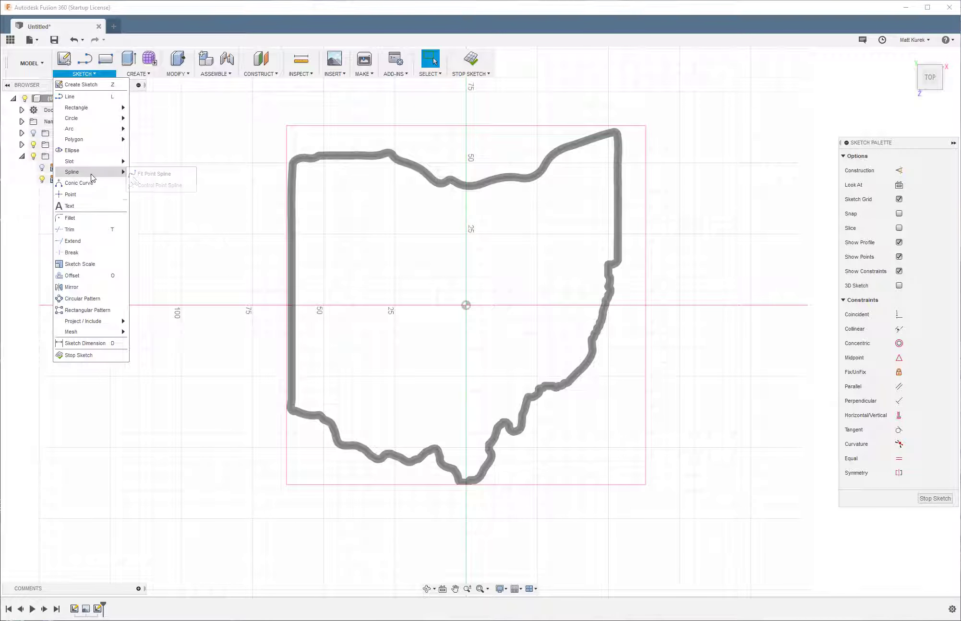
{"action": "left_click", "coordinate": [149, 174]}
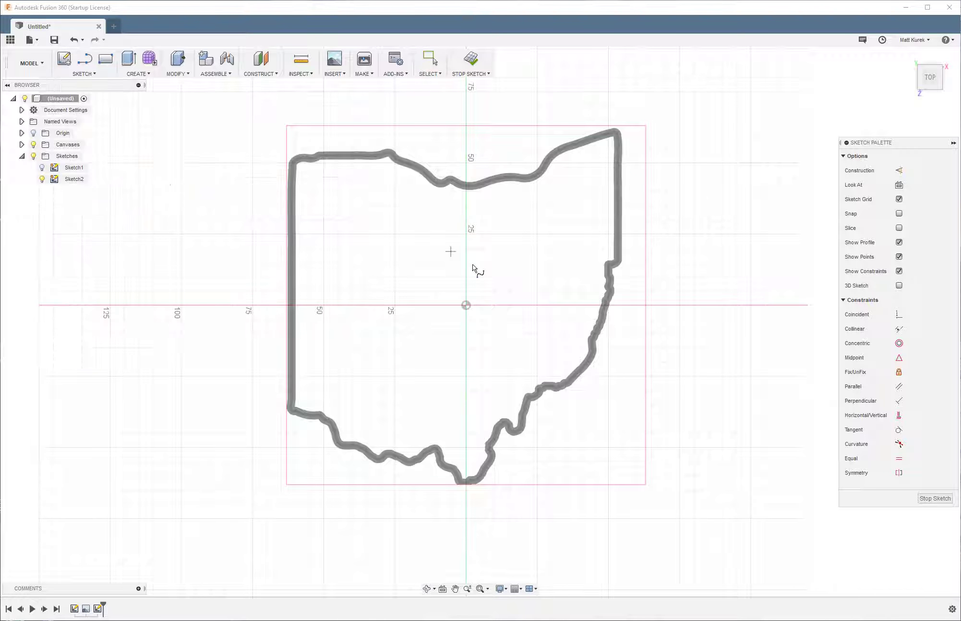
{"action": "scroll", "coordinate": [328, 408], "scroll_direction": "up", "scroll_amount": 2}
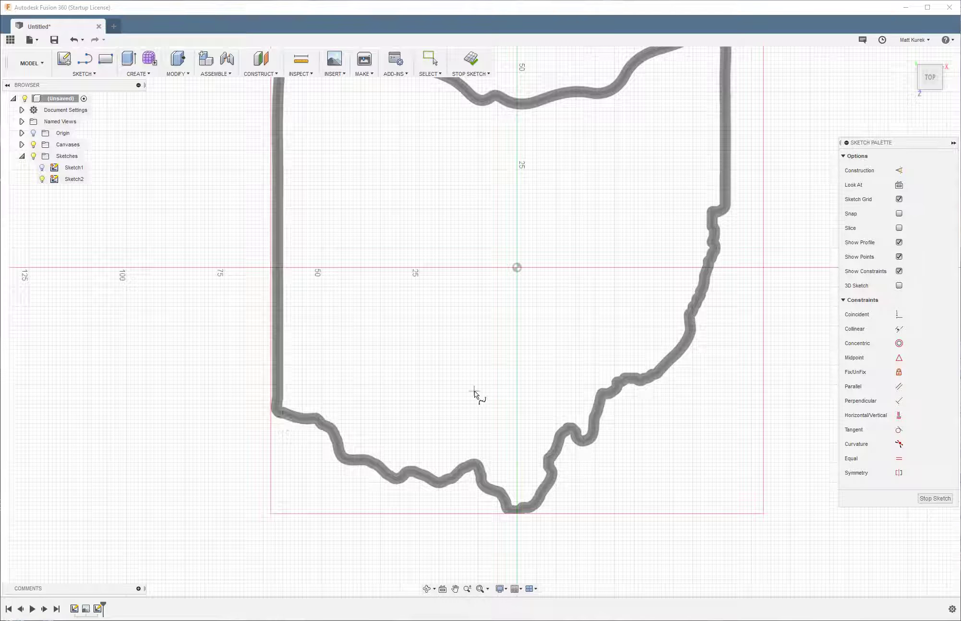
{"action": "scroll", "coordinate": [475, 395], "scroll_direction": "down", "scroll_amount": 2}
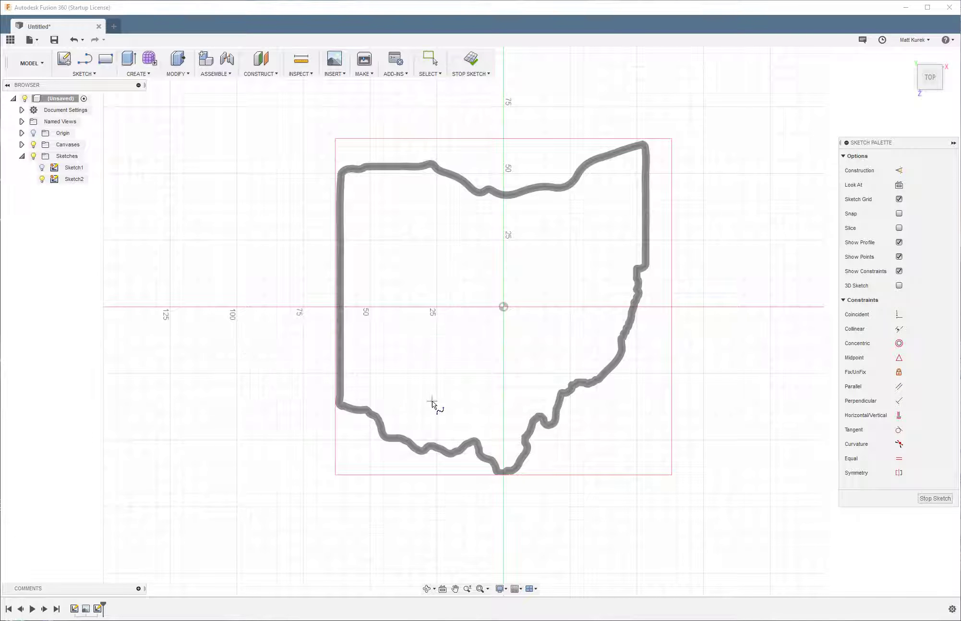
{"action": "scroll", "coordinate": [432, 403], "scroll_direction": "up", "scroll_amount": 1}
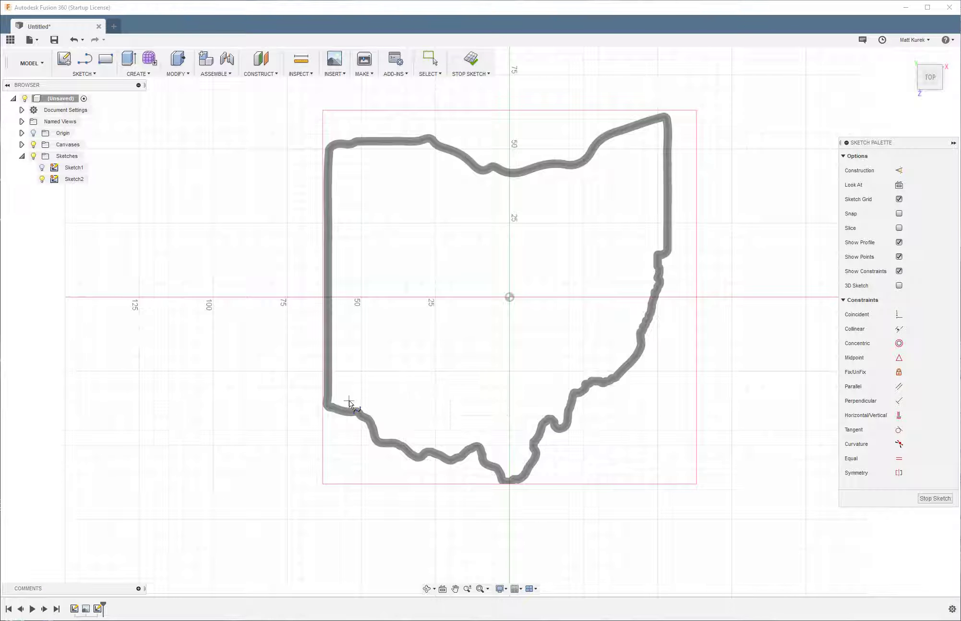
{"action": "scroll", "coordinate": [349, 405], "scroll_direction": "up", "scroll_amount": 4}
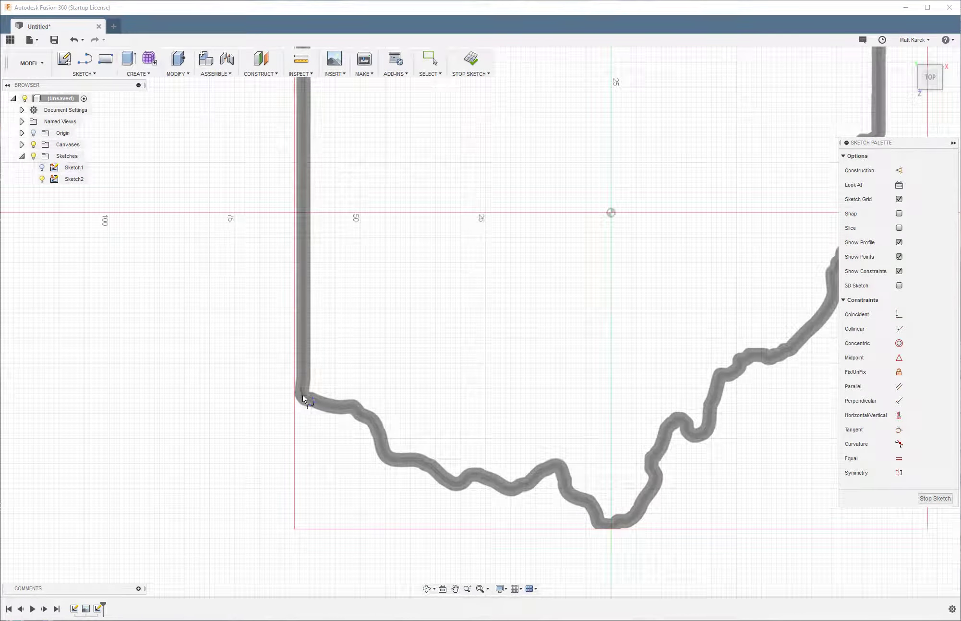
Place spline fit points along Ohio's southern border down to the southern tip.
{"action": "left_click", "coordinate": [329, 405]}
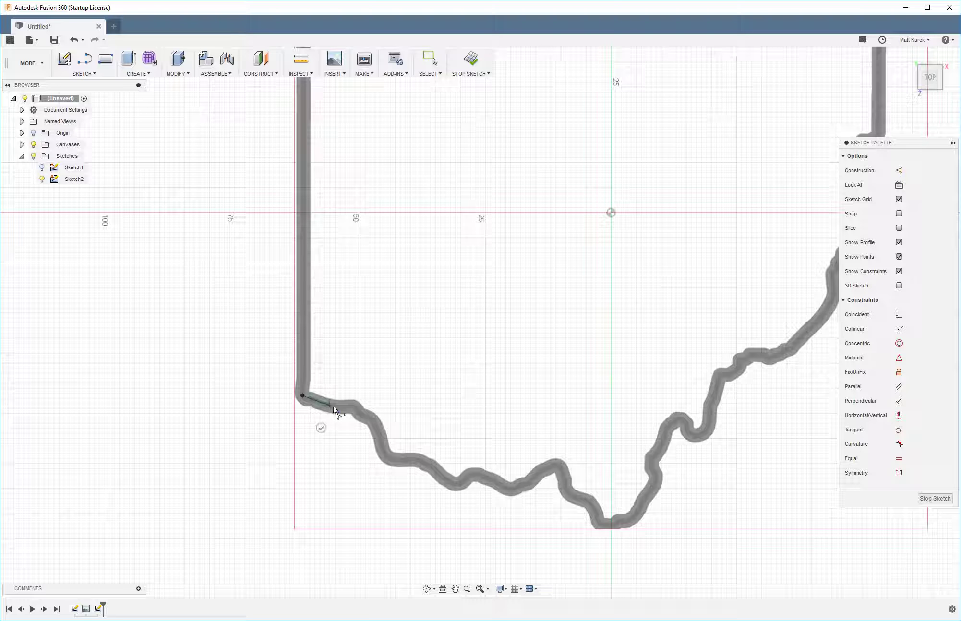
{"action": "left_click", "coordinate": [354, 407]}
{"action": "left_click", "coordinate": [362, 415]}
{"action": "left_click", "coordinate": [374, 421]}
{"action": "left_click", "coordinate": [383, 449]}
{"action": "left_click", "coordinate": [394, 459]}
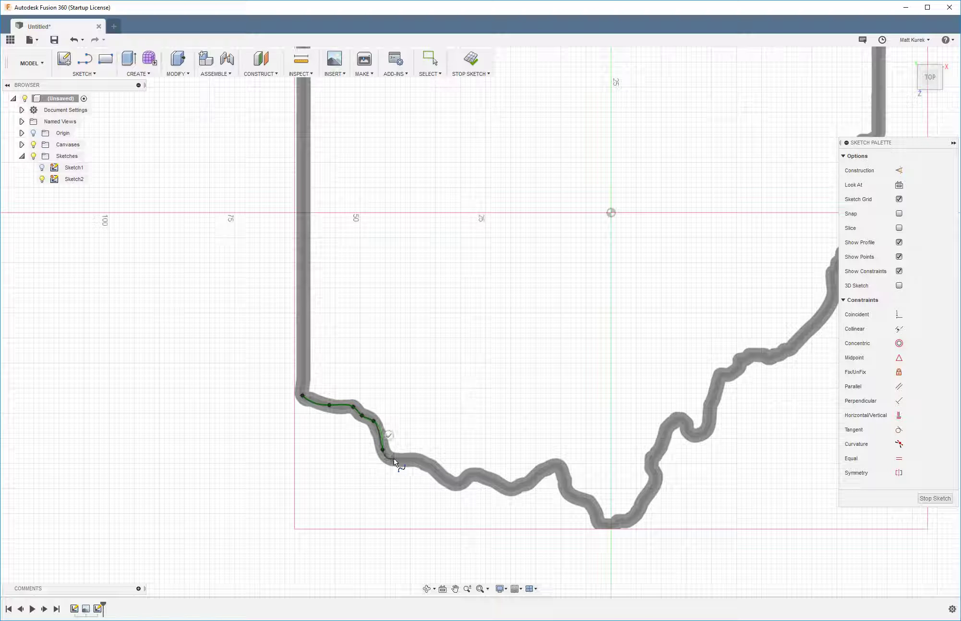
{"action": "left_click", "coordinate": [421, 461]}
{"action": "left_click", "coordinate": [456, 483]}
{"action": "left_click", "coordinate": [466, 479]}
{"action": "left_click", "coordinate": [474, 474]}
{"action": "left_click", "coordinate": [512, 490]}
{"action": "scroll", "coordinate": [562, 484], "scroll_direction": "up", "scroll_amount": 2}
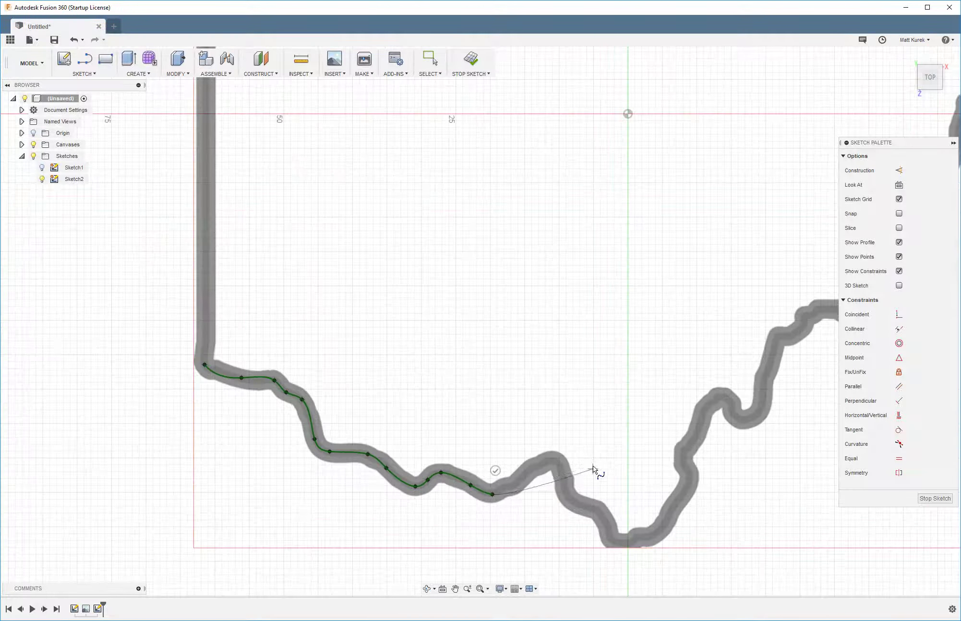
{"action": "left_click", "coordinate": [522, 477]}
{"action": "left_click", "coordinate": [546, 461]}
{"action": "left_click", "coordinate": [564, 481]}
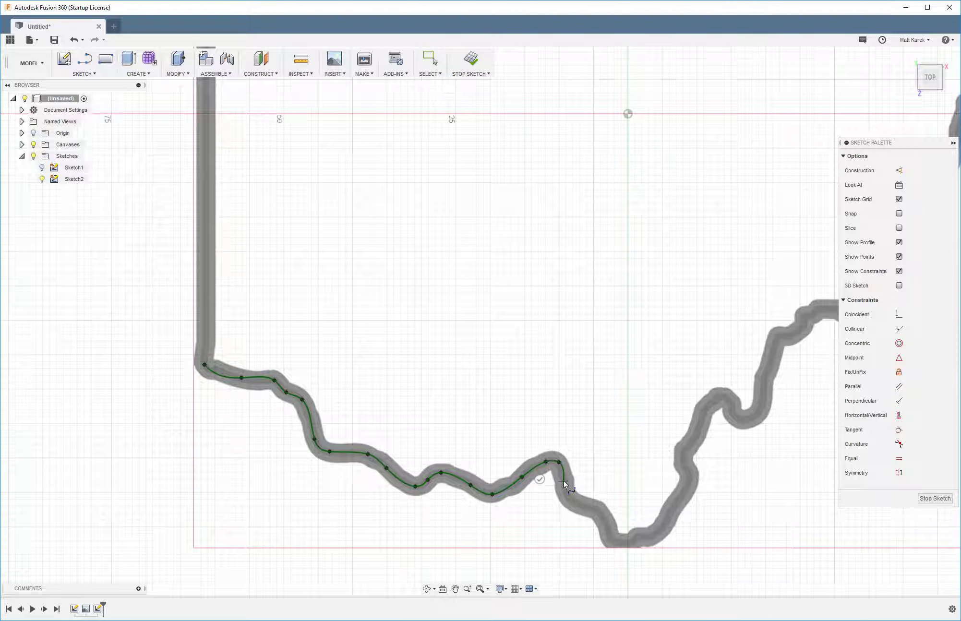
{"action": "left_click", "coordinate": [579, 504]}
{"action": "left_click", "coordinate": [598, 510]}
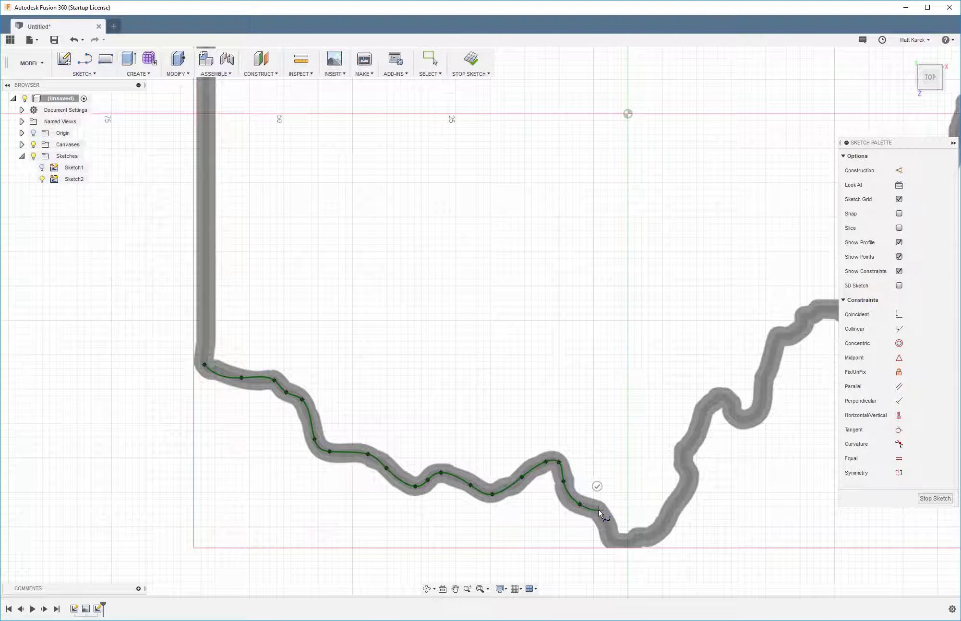
{"action": "left_click", "coordinate": [610, 533]}
{"action": "left_click", "coordinate": [620, 544]}
Continue fit points up the southeastern border and around the southeastern notch.
{"action": "left_click", "coordinate": [640, 538]}
{"action": "left_click", "coordinate": [658, 533]}
{"action": "left_click", "coordinate": [671, 509]}
{"action": "left_click", "coordinate": [687, 487]}
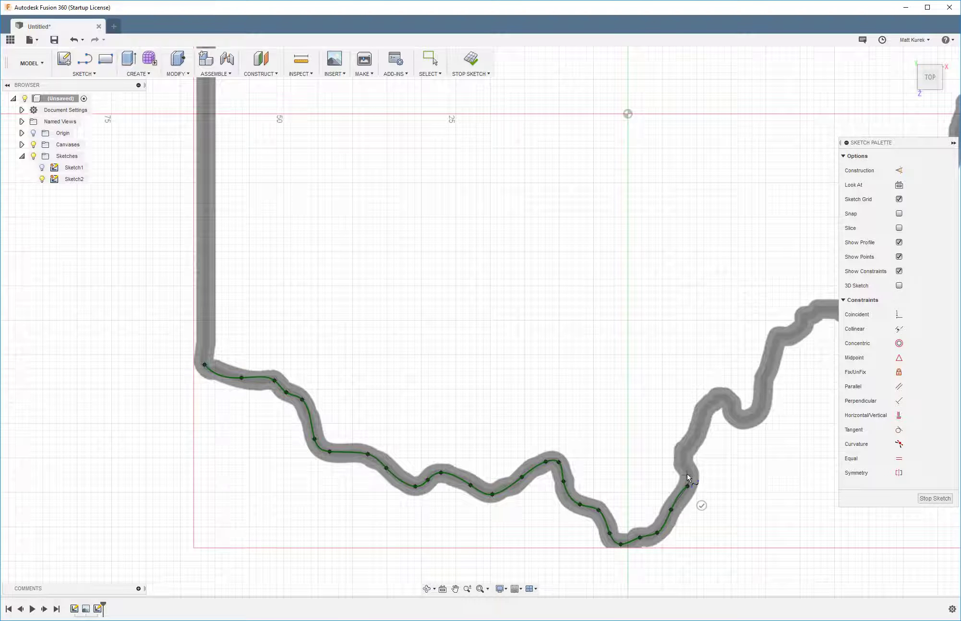
{"action": "left_click", "coordinate": [687, 446]}
{"action": "left_click", "coordinate": [700, 426]}
{"action": "left_click", "coordinate": [727, 398]}
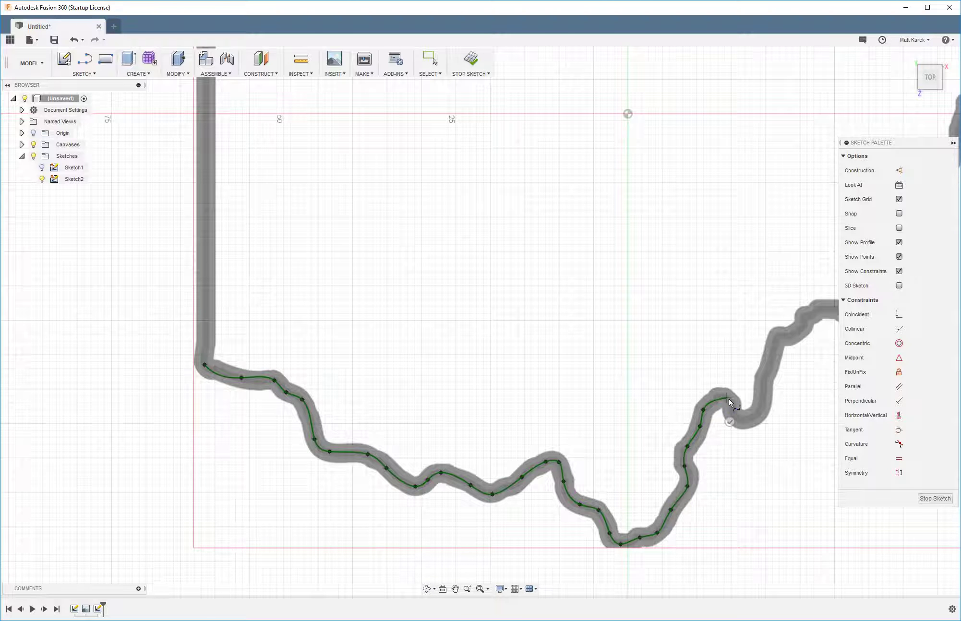
{"action": "left_click", "coordinate": [747, 420]}
{"action": "left_click", "coordinate": [761, 406]}
{"action": "left_click", "coordinate": [765, 382]}
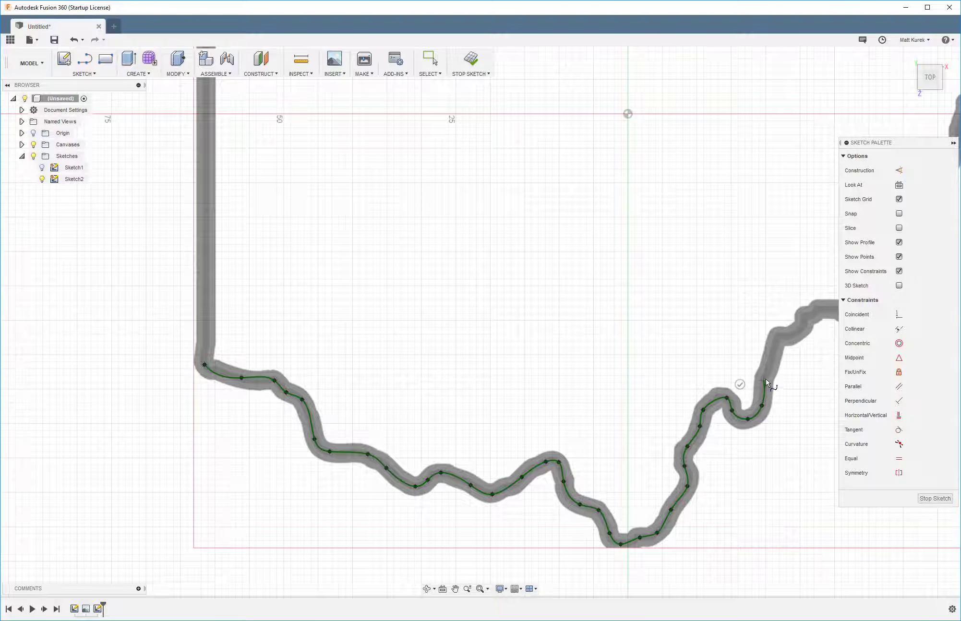
{"action": "left_click", "coordinate": [776, 348]}
{"action": "left_click", "coordinate": [778, 335]}
{"action": "left_click", "coordinate": [790, 335]}
{"action": "left_click", "coordinate": [804, 319]}
{"action": "left_click", "coordinate": [811, 315]}
{"action": "scroll", "coordinate": [698, 252], "scroll_direction": "down", "scroll_amount": 10}
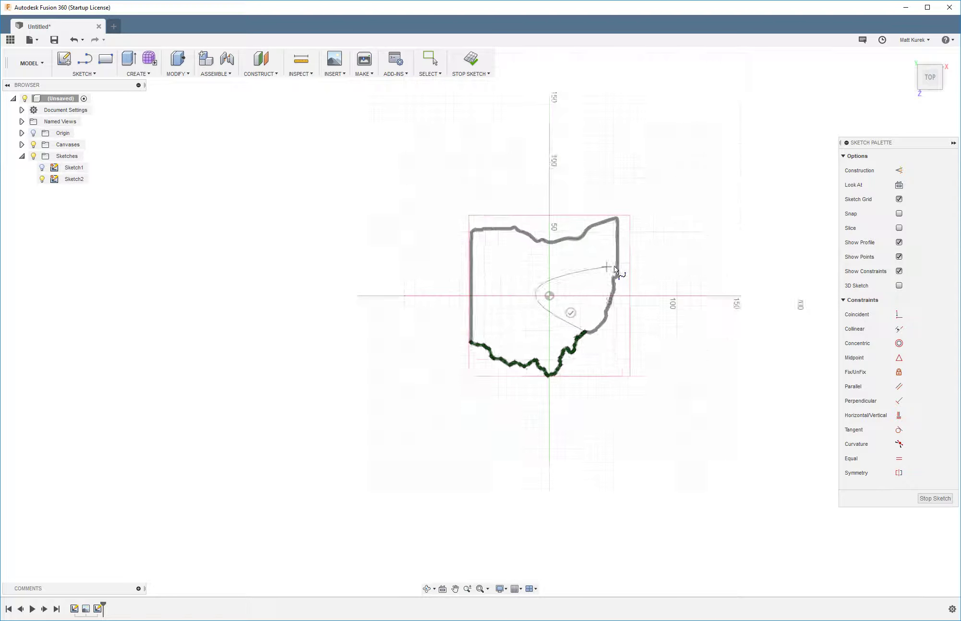
{"action": "scroll", "coordinate": [603, 395], "scroll_direction": "up", "scroll_amount": 5}
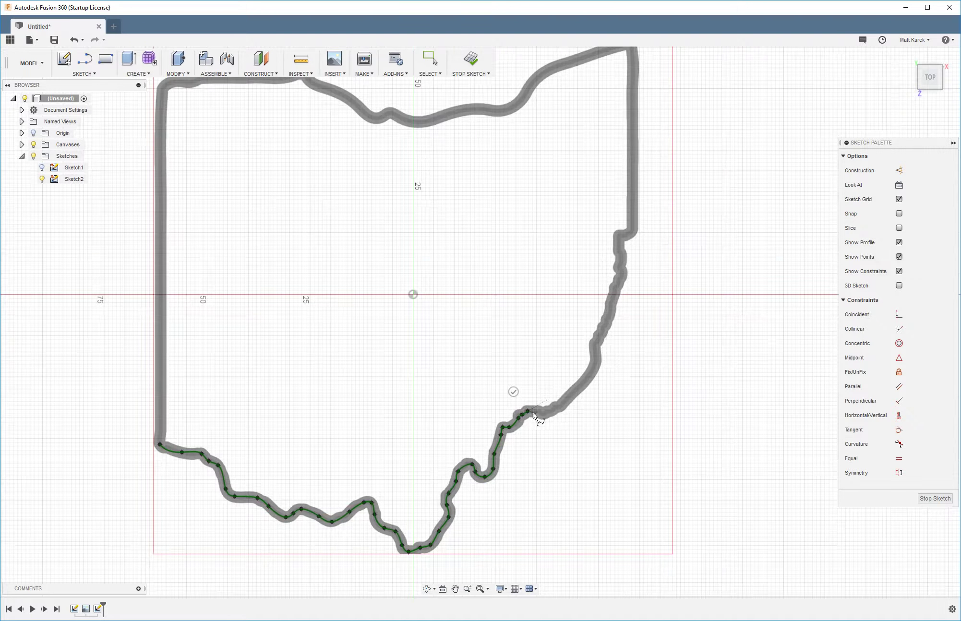
Trace the eastern border with fit points, around the jog, up to the northeast corner.
{"action": "left_click", "coordinate": [541, 412]}
{"action": "left_click", "coordinate": [559, 407]}
{"action": "left_click", "coordinate": [583, 383]}
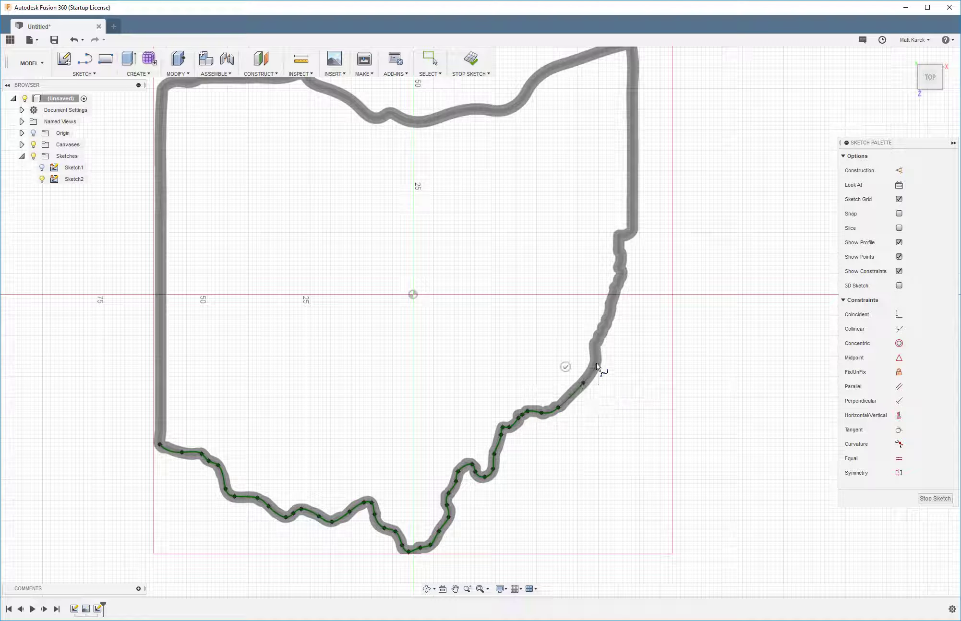
{"action": "left_click", "coordinate": [601, 336]}
{"action": "left_click", "coordinate": [610, 309]}
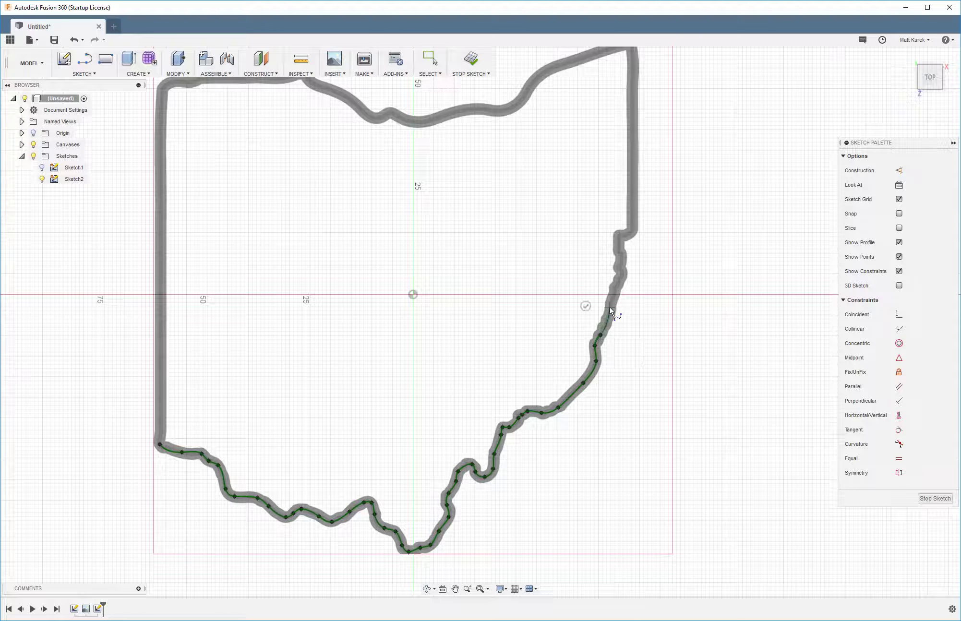
{"action": "left_click", "coordinate": [621, 277]}
{"action": "left_click", "coordinate": [619, 267]}
{"action": "left_click", "coordinate": [621, 256]}
{"action": "left_click", "coordinate": [621, 235]}
{"action": "left_click", "coordinate": [632, 219]}
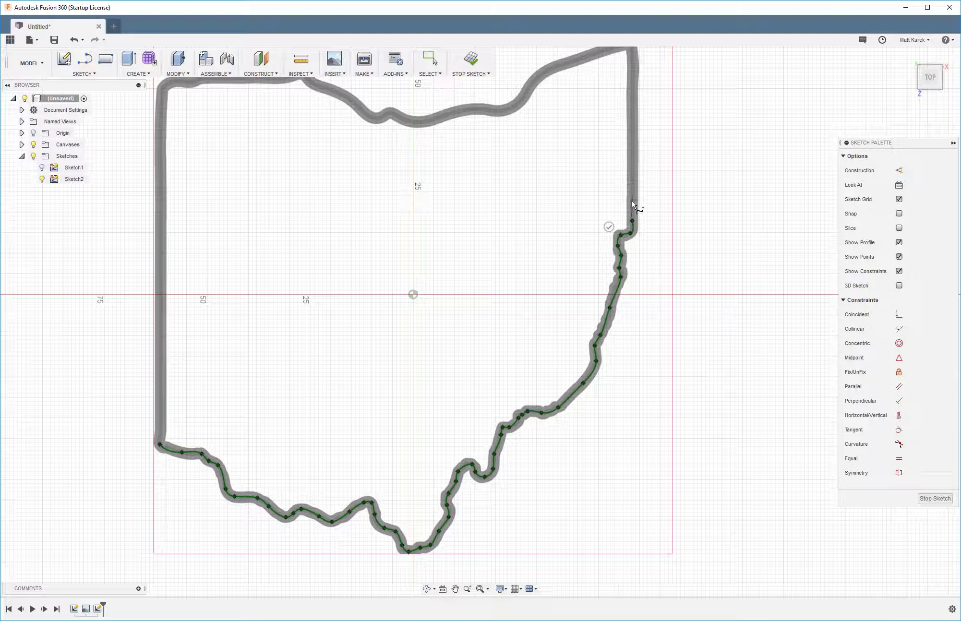
{"action": "left_click", "coordinate": [631, 200]}
{"action": "left_click", "coordinate": [632, 165]}
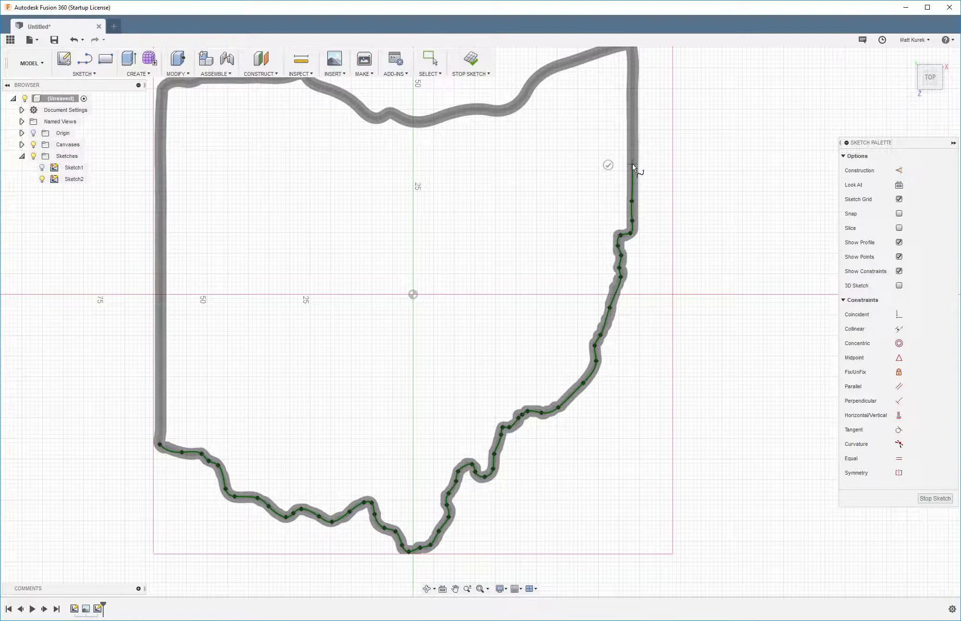
{"action": "left_click", "coordinate": [633, 111]}
Add fit points at the northeast corner and along the start of the northern border.
{"action": "scroll", "coordinate": [631, 75], "scroll_direction": "down", "scroll_amount": 2}
{"action": "scroll", "coordinate": [629, 102], "scroll_direction": "down", "scroll_amount": 2}
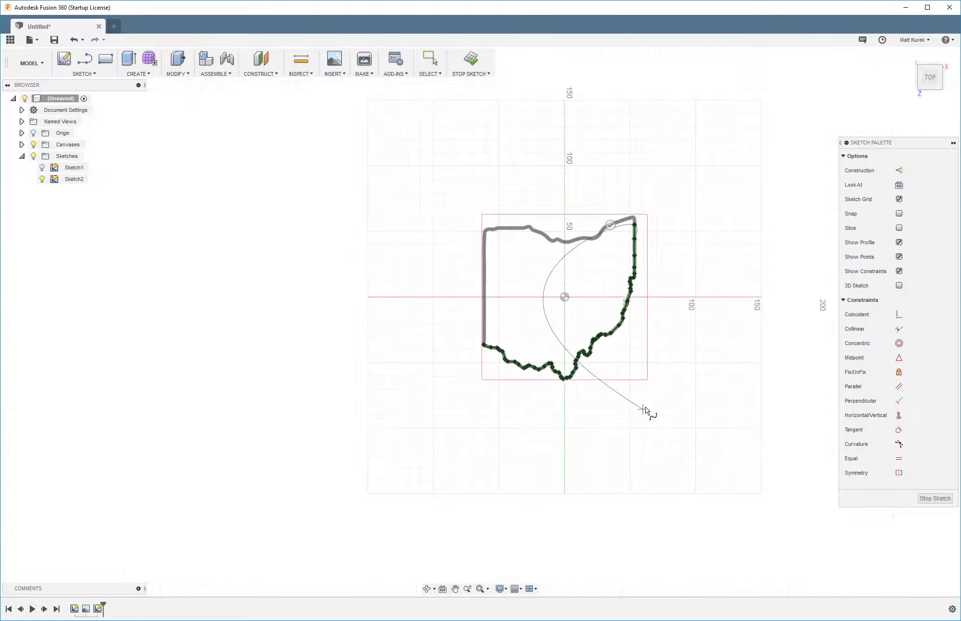
{"action": "scroll", "coordinate": [644, 204], "scroll_direction": "up", "scroll_amount": 2}
{"action": "scroll", "coordinate": [636, 298], "scroll_direction": "up", "scroll_amount": 3}
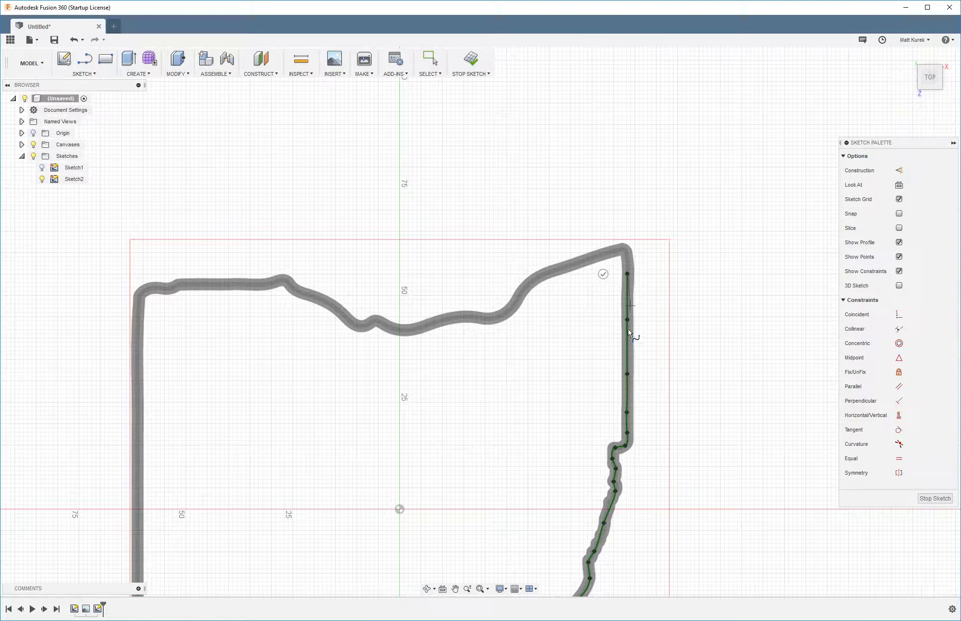
{"action": "left_click", "coordinate": [621, 248]}
{"action": "left_click", "coordinate": [552, 271]}
{"action": "left_click", "coordinate": [528, 283]}
{"action": "left_click", "coordinate": [500, 314]}
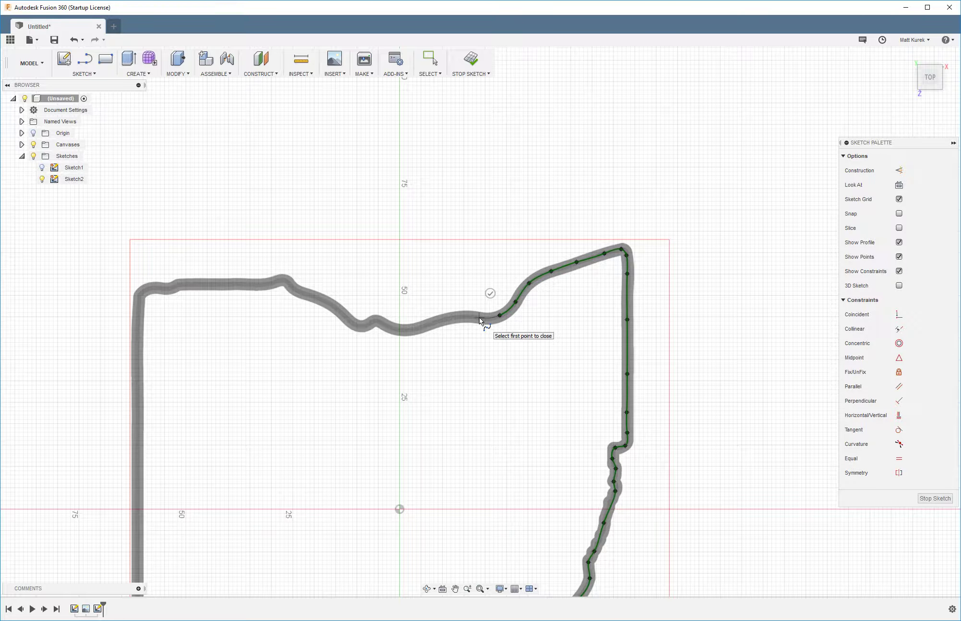
Continue fit points west along the northern border past the bump and peak.
{"action": "scroll", "coordinate": [432, 314], "scroll_direction": "up", "scroll_amount": 3}
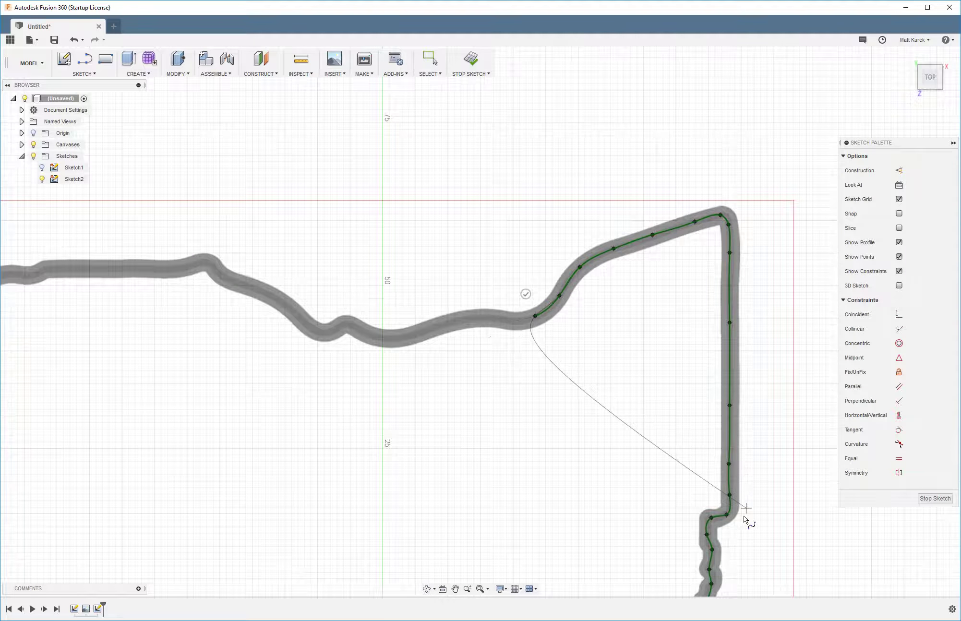
{"action": "scroll", "coordinate": [634, 432], "scroll_direction": "down", "scroll_amount": 3}
{"action": "scroll", "coordinate": [528, 385], "scroll_direction": "up", "scroll_amount": 5}
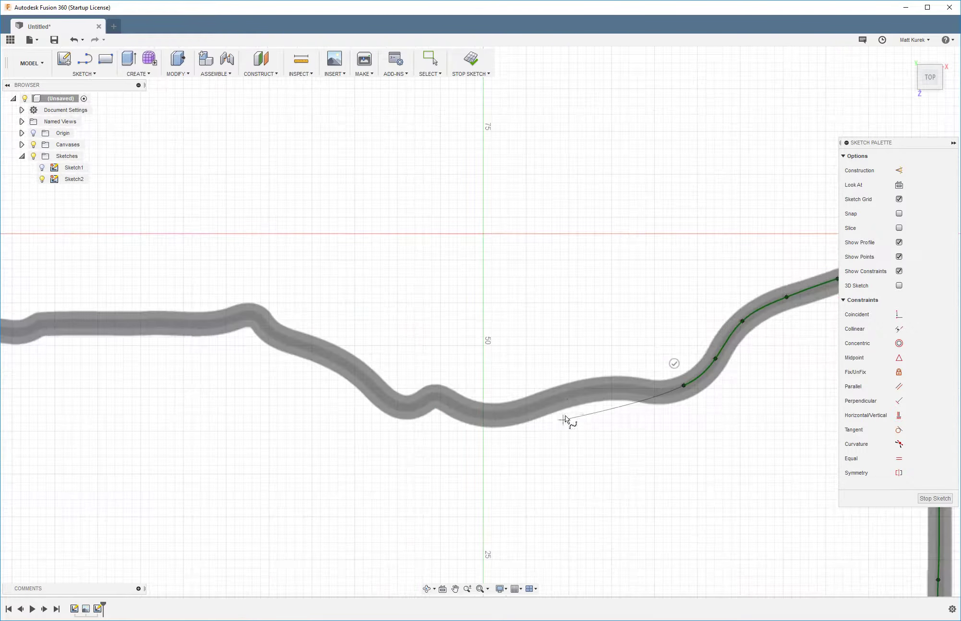
{"action": "left_click", "coordinate": [631, 389]}
{"action": "left_click", "coordinate": [582, 391]}
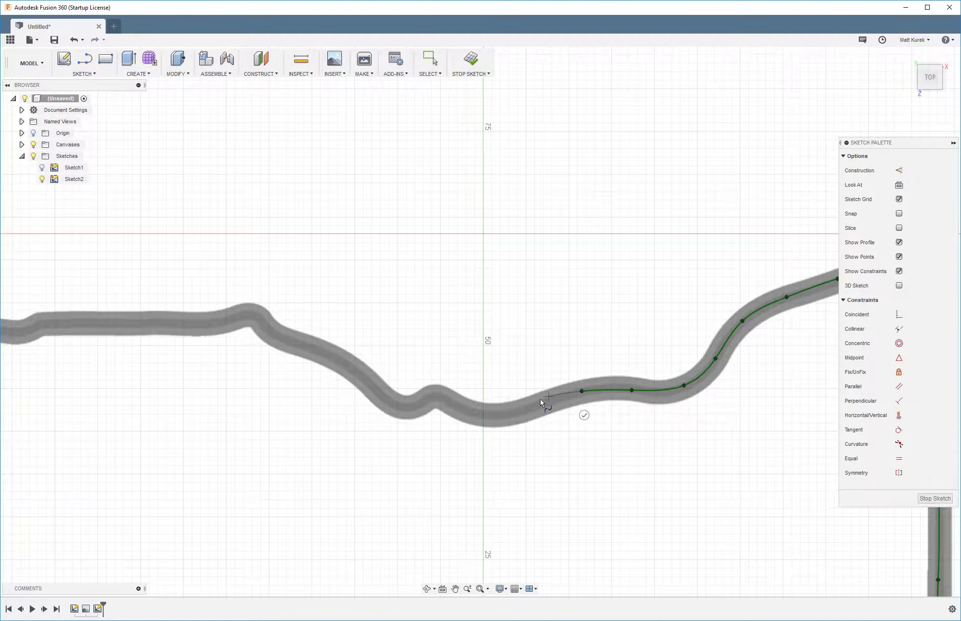
{"action": "left_click", "coordinate": [517, 413]}
{"action": "left_click", "coordinate": [463, 410]}
{"action": "left_click", "coordinate": [437, 397]}
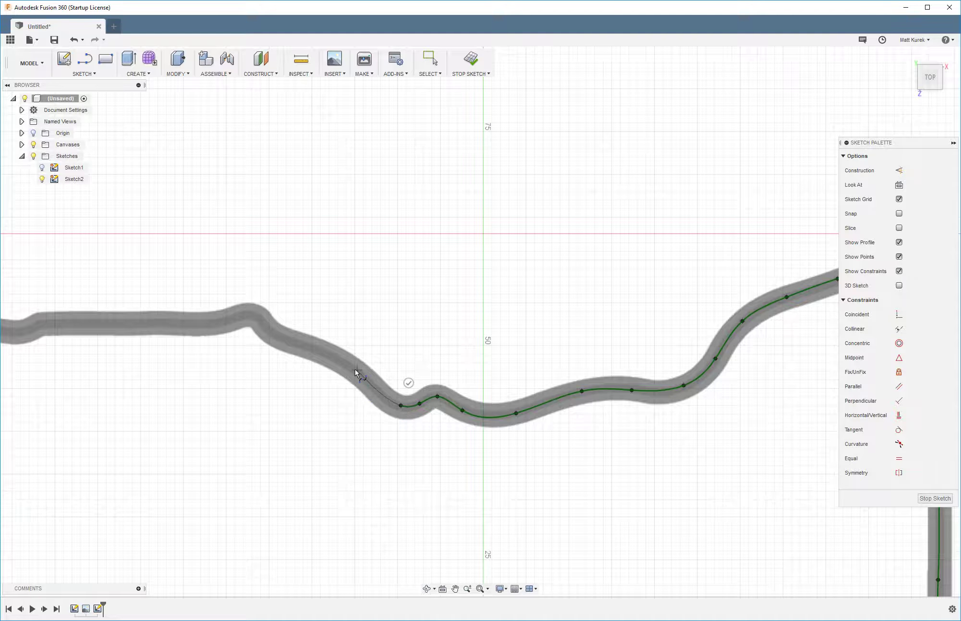
{"action": "left_click", "coordinate": [354, 369]}
{"action": "left_click", "coordinate": [283, 341]}
{"action": "left_click", "coordinate": [261, 320]}
{"action": "left_click", "coordinate": [242, 316]}
{"action": "left_click", "coordinate": [213, 322]}
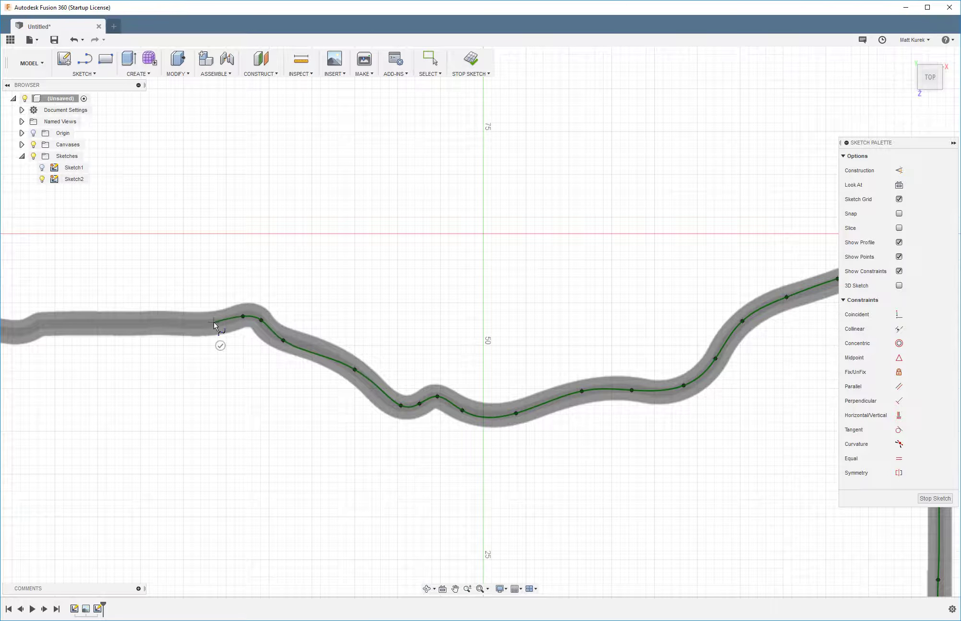
{"action": "left_click", "coordinate": [158, 323]}
{"action": "left_click", "coordinate": [83, 322]}
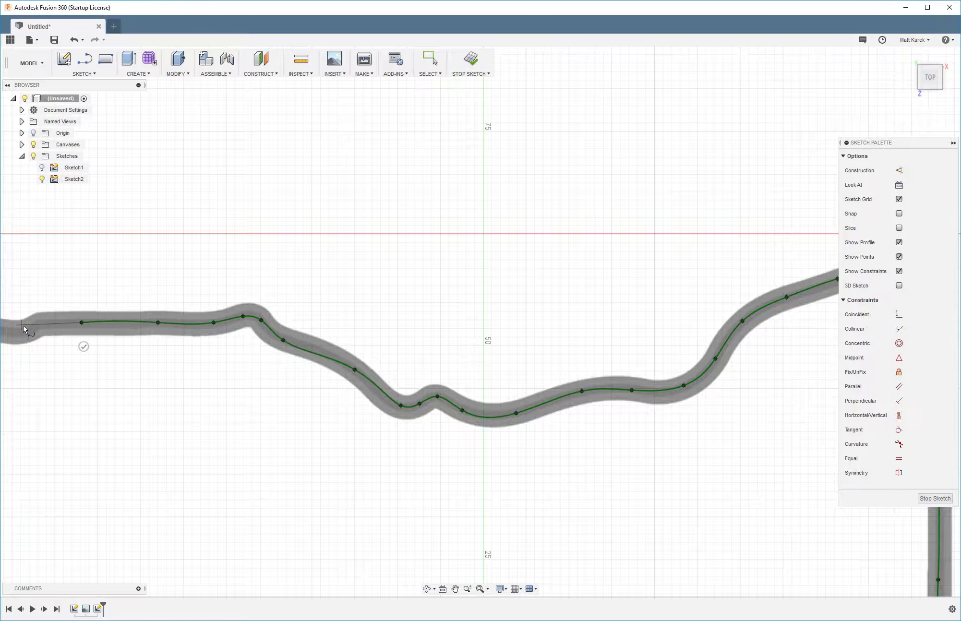
Trace spline fit points along the top edge and around Ohio's northwest corner.
{"action": "scroll", "coordinate": [336, 422], "scroll_direction": "down", "scroll_amount": 3}
{"action": "scroll", "coordinate": [64, 450], "scroll_direction": "up", "scroll_amount": 3}
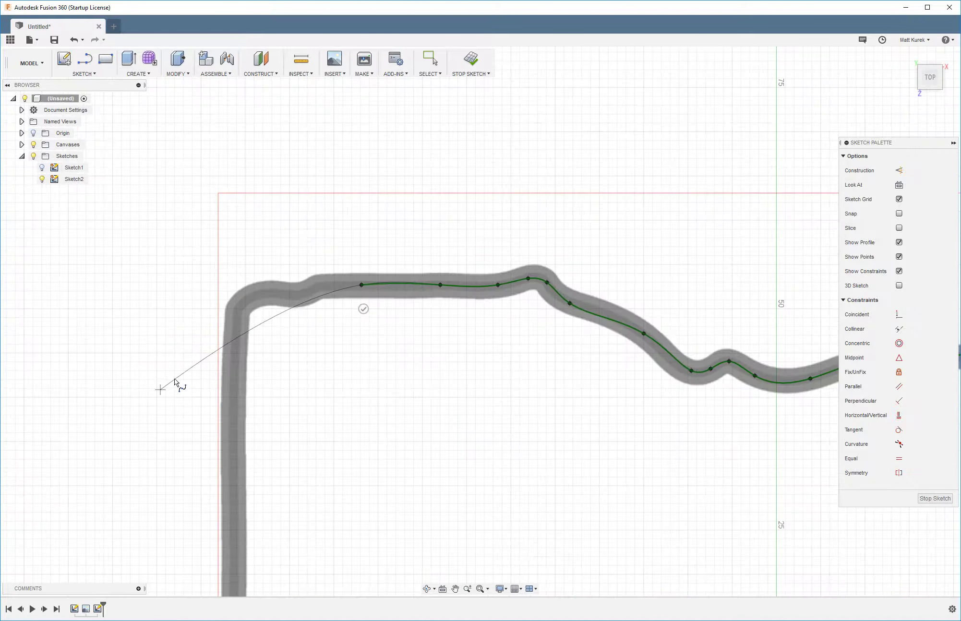
{"action": "scroll", "coordinate": [144, 386], "scroll_direction": "up", "scroll_amount": 2}
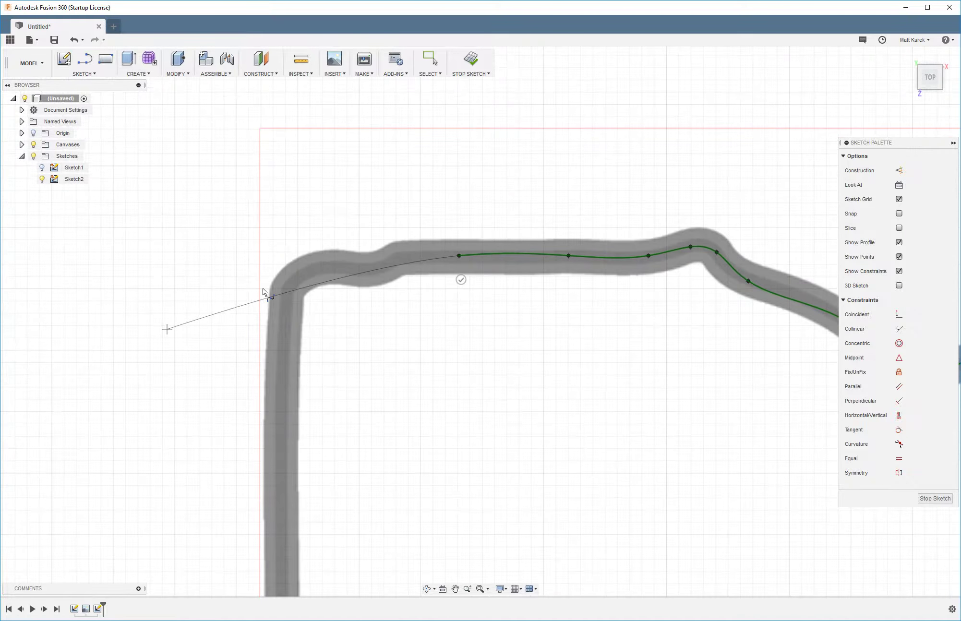
{"action": "left_click", "coordinate": [401, 258]}
{"action": "left_click", "coordinate": [386, 265]}
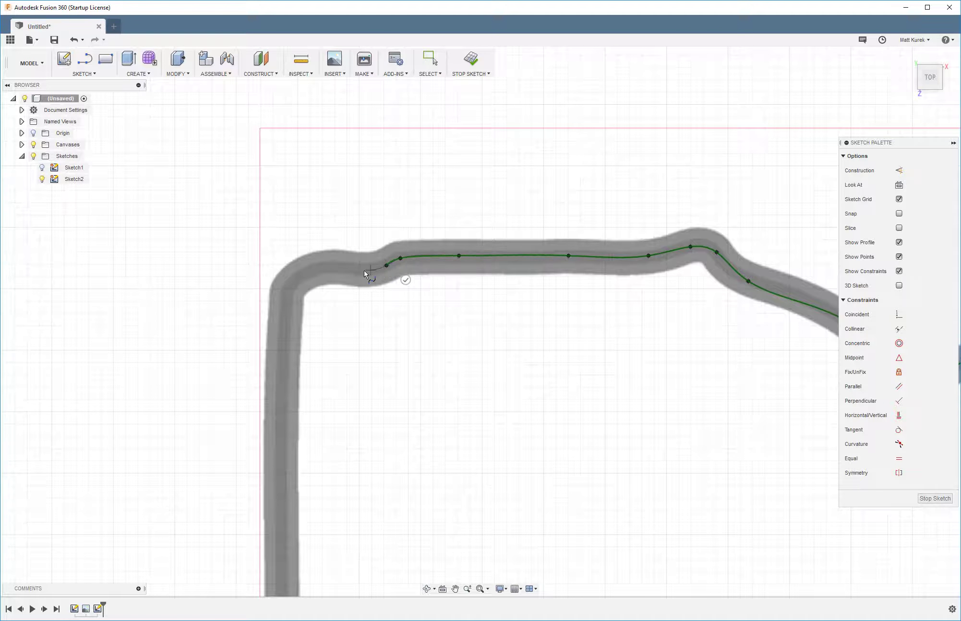
{"action": "left_click", "coordinate": [344, 268]}
{"action": "left_click", "coordinate": [318, 269]}
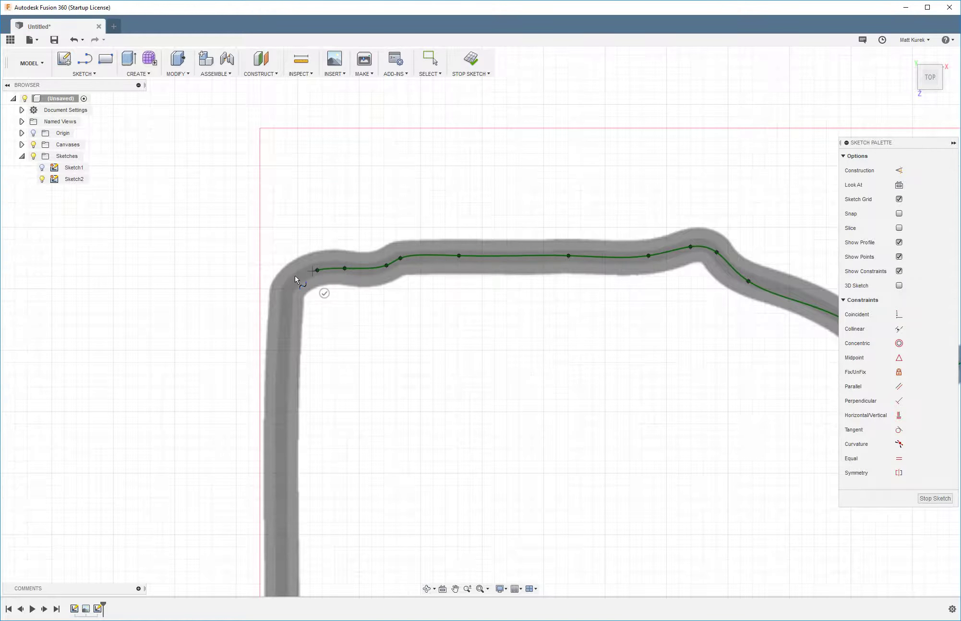
{"action": "left_click", "coordinate": [296, 280]}
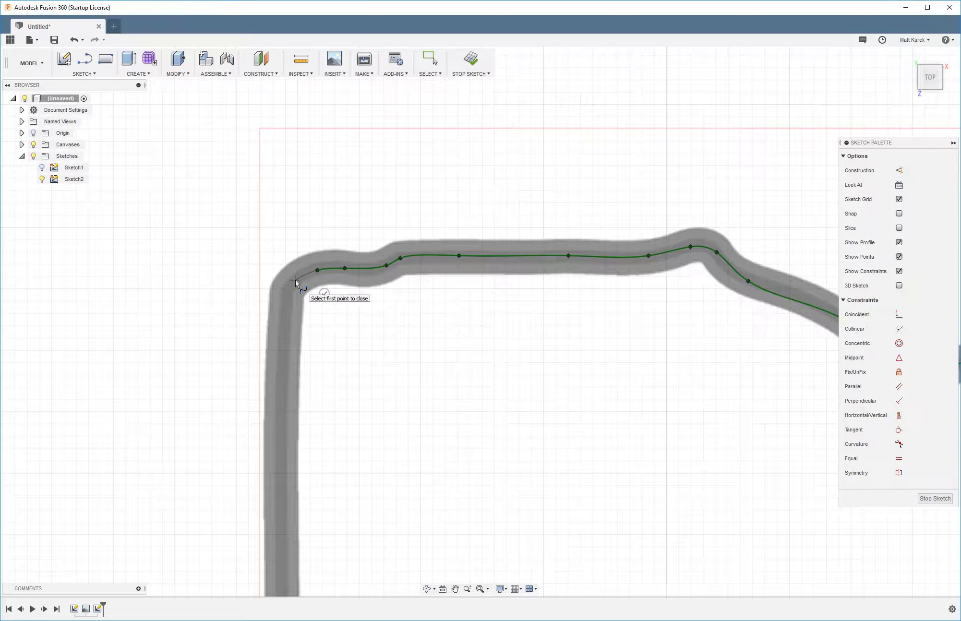
{"action": "left_click", "coordinate": [285, 305]}
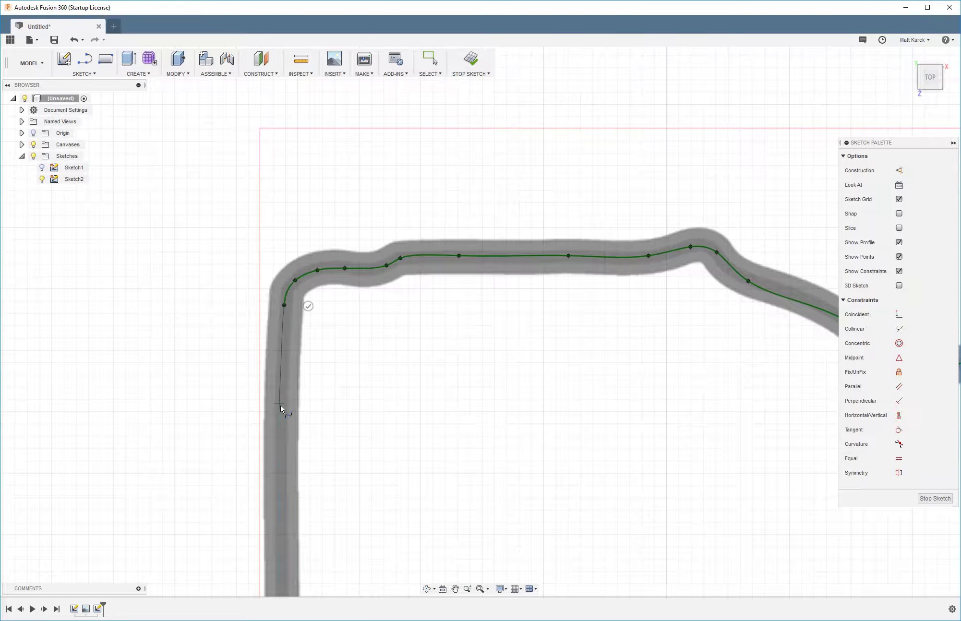
{"action": "left_click", "coordinate": [282, 424]}
Continue the spline down the western border with three more fit points.
{"action": "scroll", "coordinate": [296, 196], "scroll_direction": "down", "scroll_amount": 4}
{"action": "scroll", "coordinate": [292, 395], "scroll_direction": "down", "scroll_amount": 5}
{"action": "scroll", "coordinate": [269, 517], "scroll_direction": "up", "scroll_amount": 5}
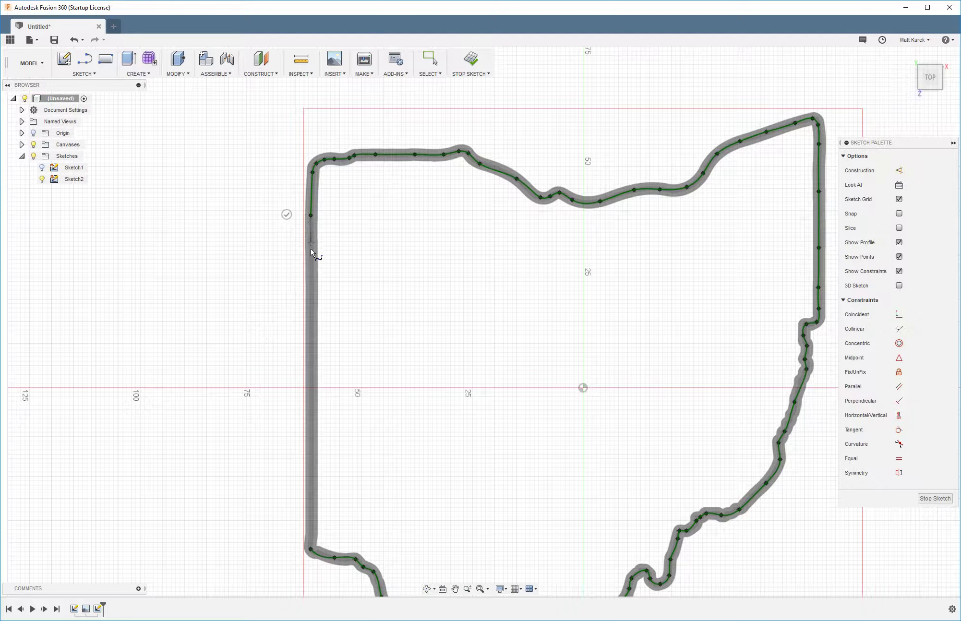
{"action": "scroll", "coordinate": [307, 253], "scroll_direction": "down", "scroll_amount": 3}
{"action": "scroll", "coordinate": [307, 259], "scroll_direction": "up", "scroll_amount": 5}
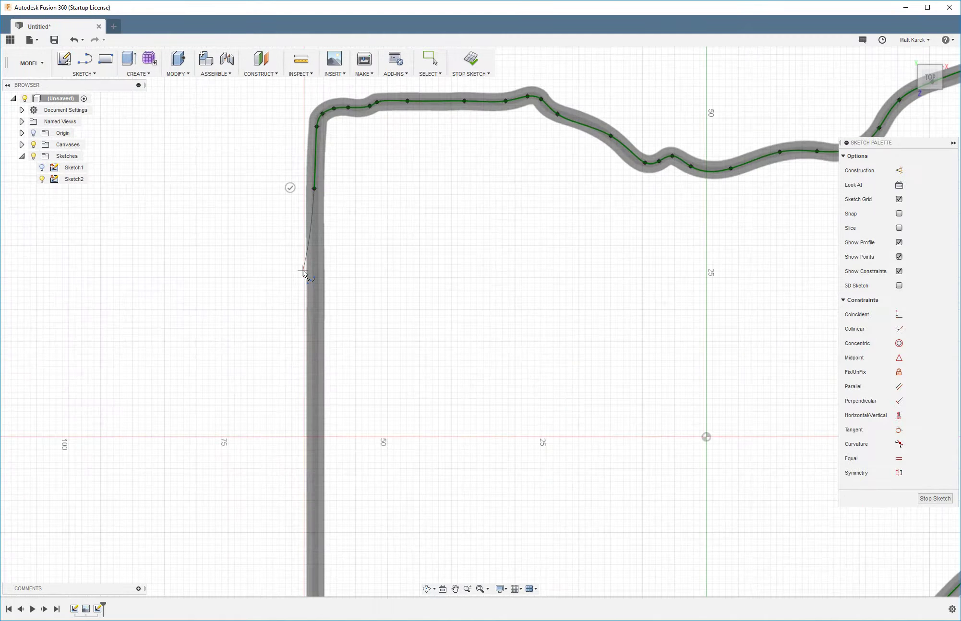
{"action": "left_click", "coordinate": [314, 261]}
{"action": "left_click", "coordinate": [314, 334]}
{"action": "left_click", "coordinate": [312, 406]}
Add fit points toward the southwest corner and close the spline on its first point.
{"action": "scroll", "coordinate": [306, 393], "scroll_direction": "down", "scroll_amount": 4}
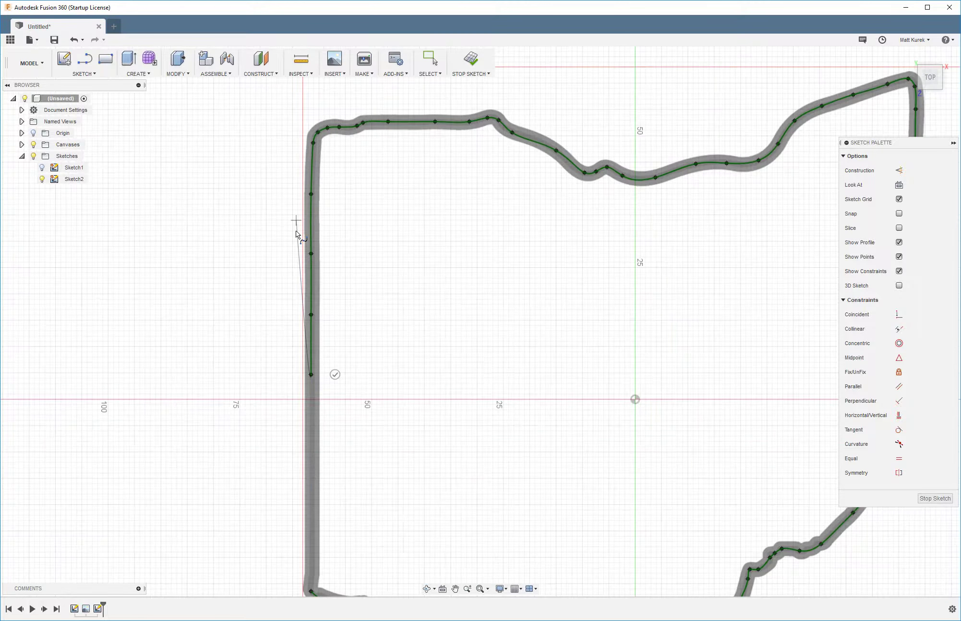
{"action": "scroll", "coordinate": [306, 393], "scroll_direction": "up", "scroll_amount": 3}
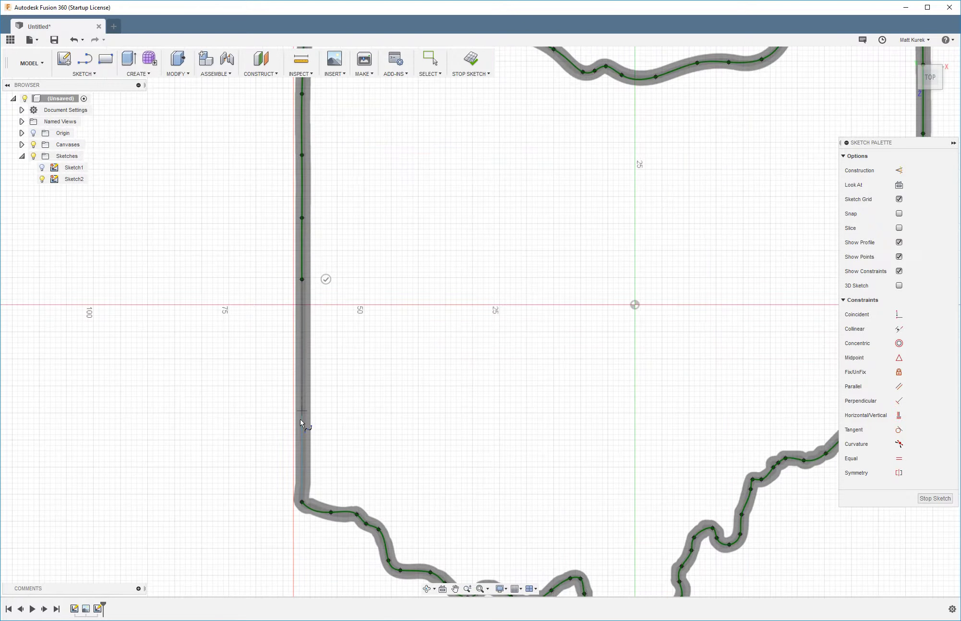
{"action": "left_click", "coordinate": [301, 502]}
{"action": "left_click", "coordinate": [302, 402]}
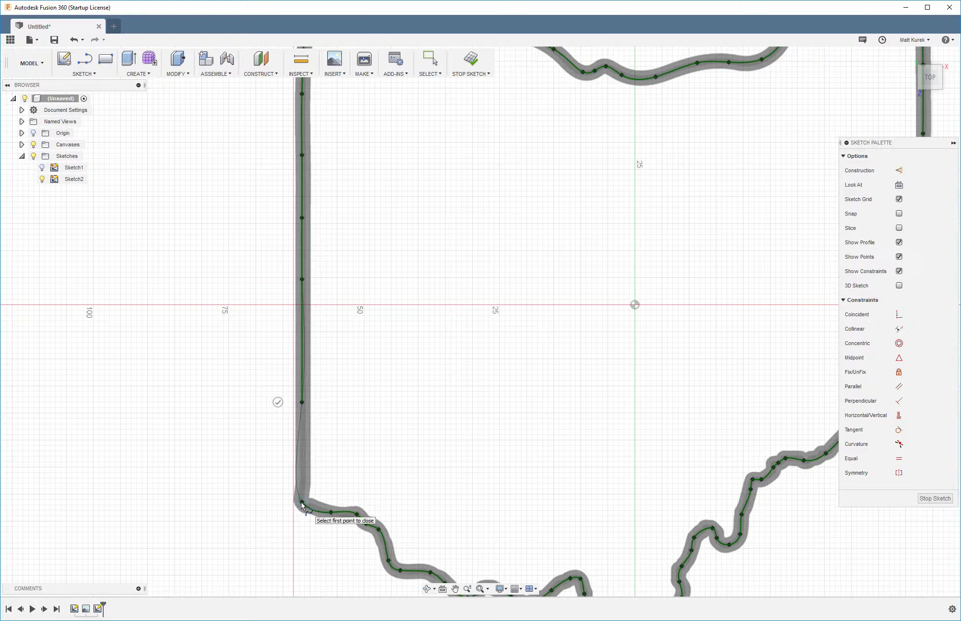
{"action": "left_click", "coordinate": [301, 467]}
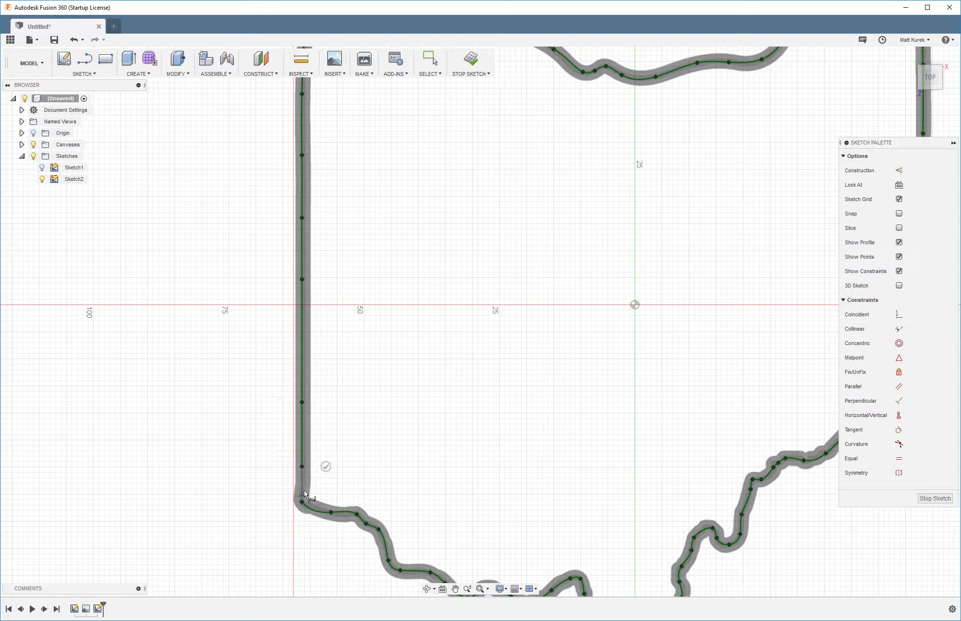
{"action": "left_click", "coordinate": [303, 488]}
{"action": "scroll", "coordinate": [303, 499], "scroll_direction": "up", "scroll_amount": 3}
{"action": "left_click", "coordinate": [301, 502]}
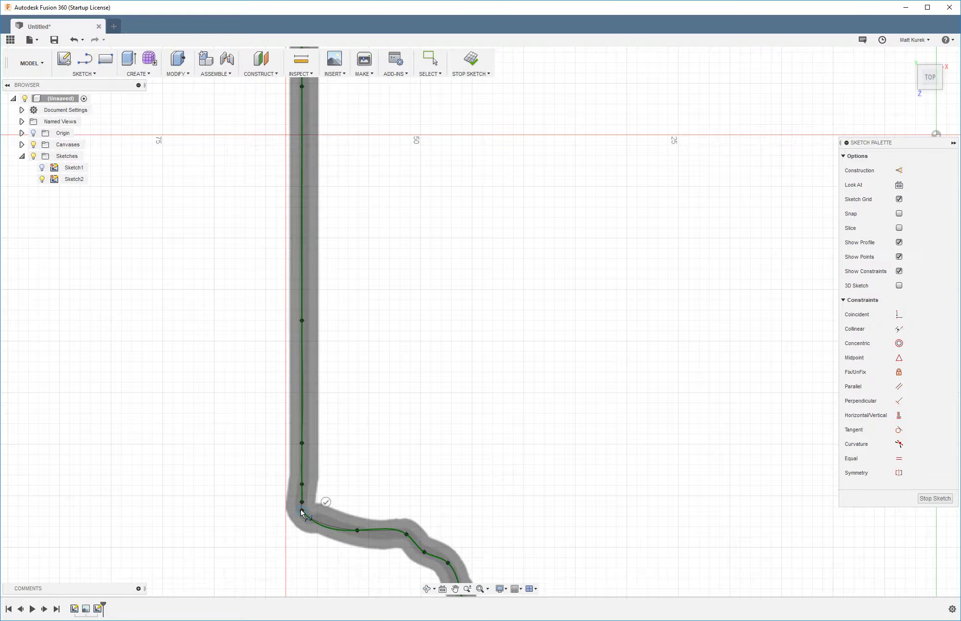
{"action": "scroll", "coordinate": [337, 211], "scroll_direction": "down", "scroll_amount": 5}
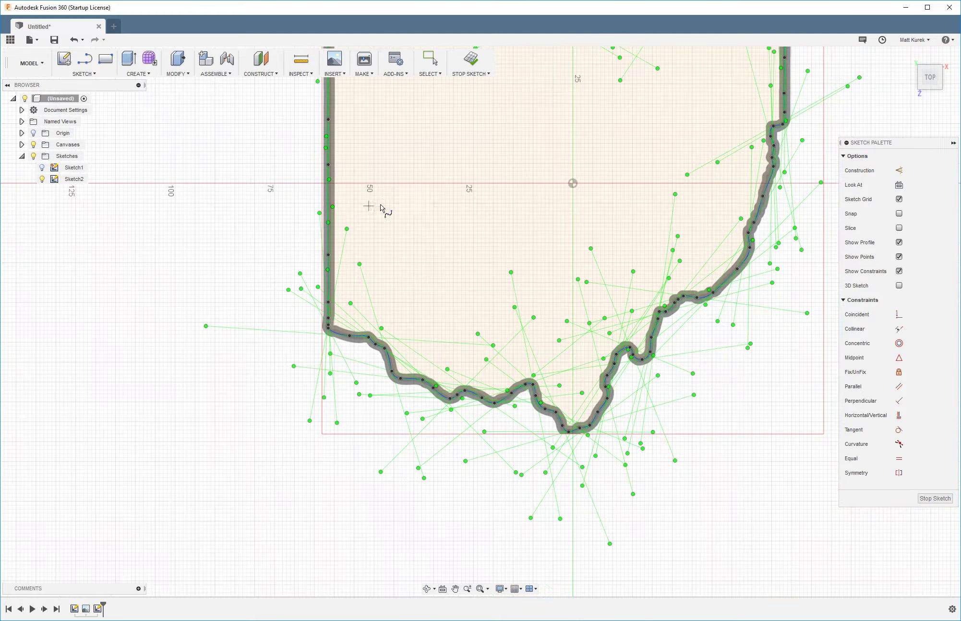
{"action": "scroll", "coordinate": [654, 508], "scroll_direction": "down", "scroll_amount": 1}
{"action": "scroll", "coordinate": [654, 508], "scroll_direction": "down", "scroll_amount": 2}
Finish Sketch2, hide the ohio-outline-rubber-stamp canvas, and select the closed Ohio profile.
{"action": "left_click", "coordinate": [470, 60]}
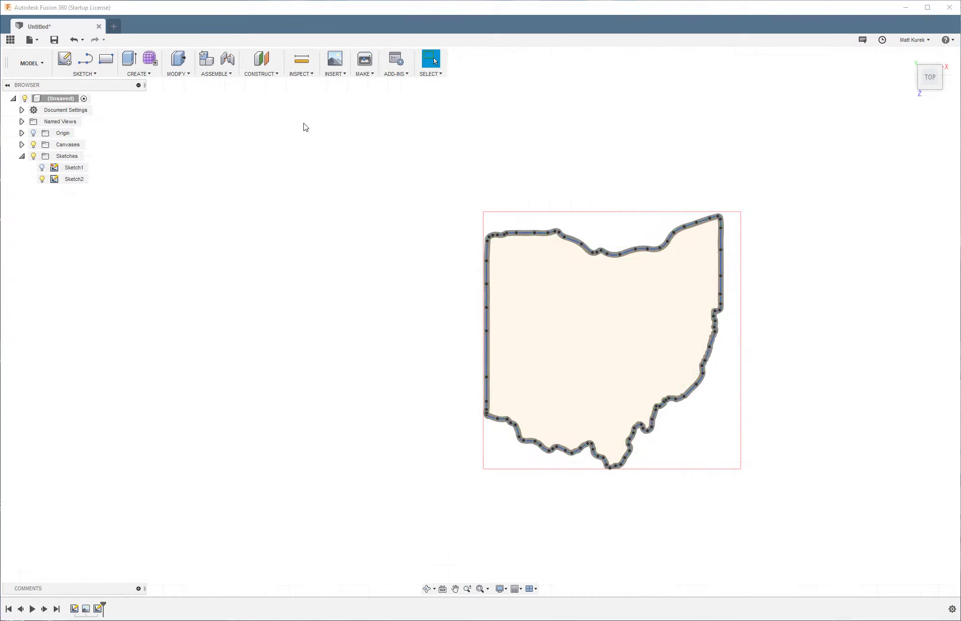
{"action": "left_click", "coordinate": [21, 144]}
{"action": "left_click", "coordinate": [44, 159]}
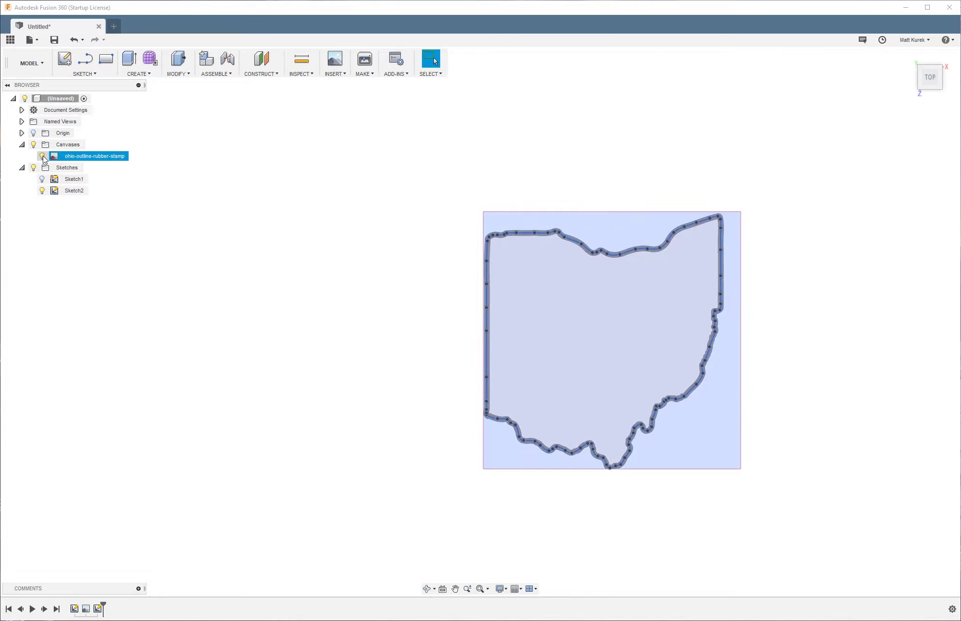
{"action": "left_click", "coordinate": [42, 156]}
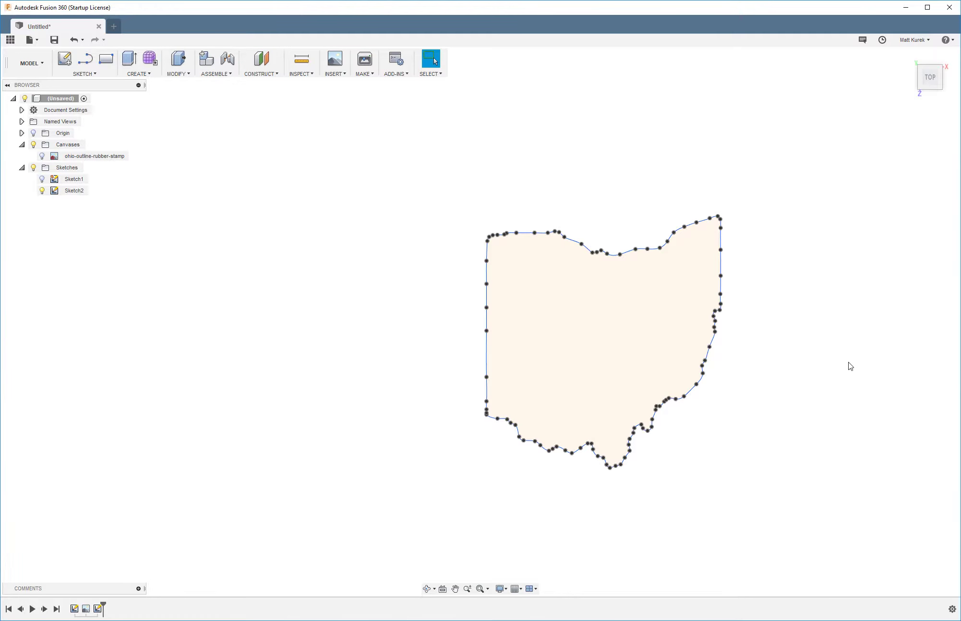
{"action": "scroll", "coordinate": [863, 432], "scroll_direction": "up", "scroll_amount": 1}
{"action": "left_click", "coordinate": [476, 259]}
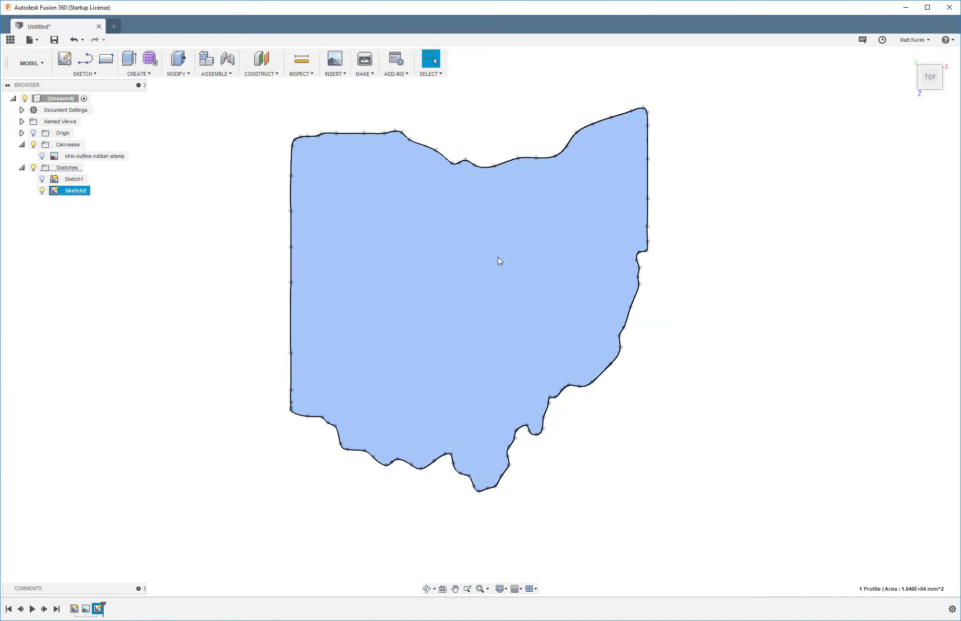
Extrude the Ohio profile by distance 5 as a new solid body and inspect its thickness.
{"action": "key", "text": "e"}
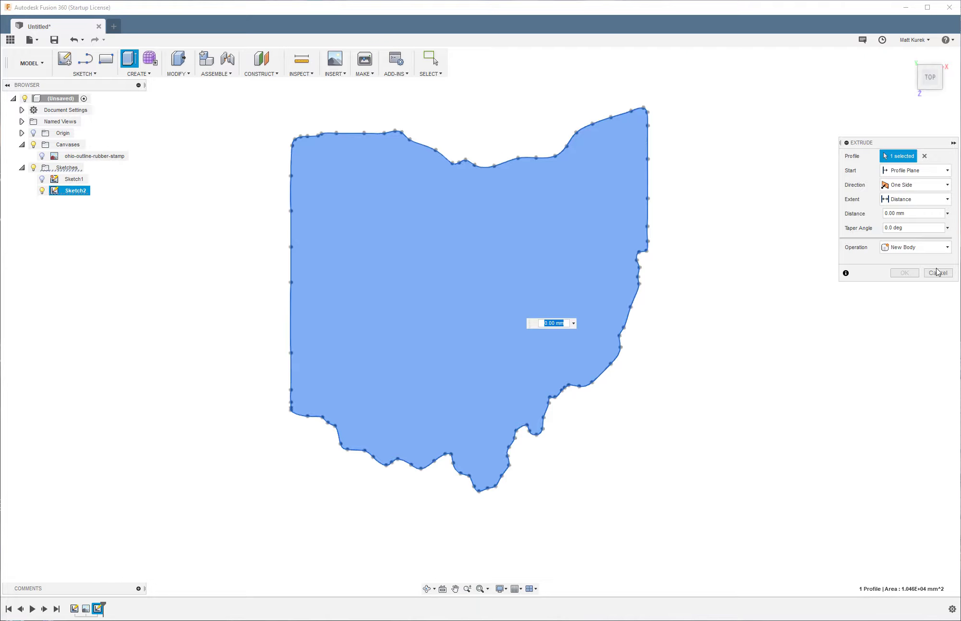
{"action": "left_click", "coordinate": [938, 272]}
{"action": "key", "text": "e"}
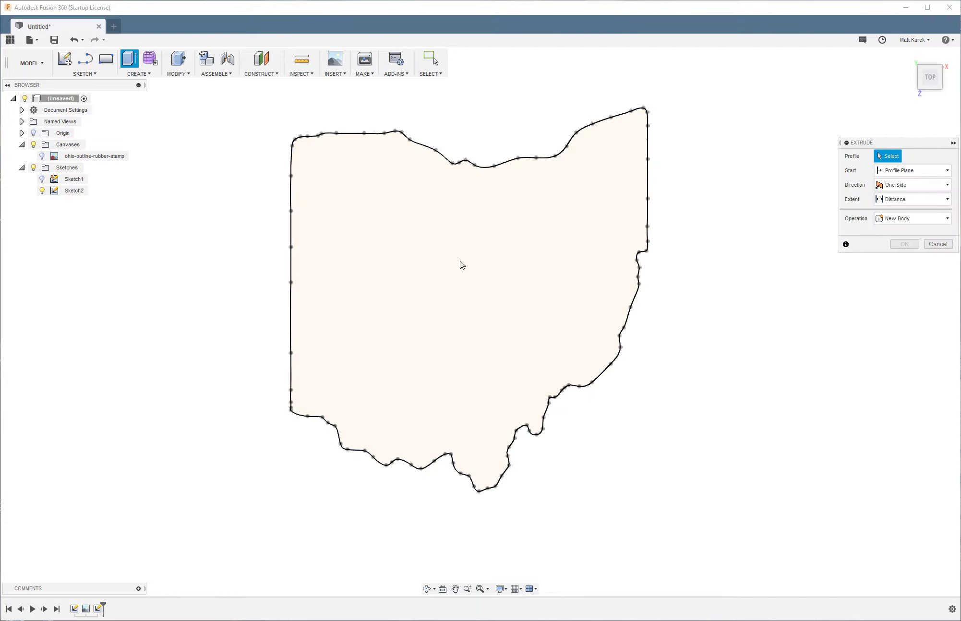
{"action": "left_click", "coordinate": [468, 290]}
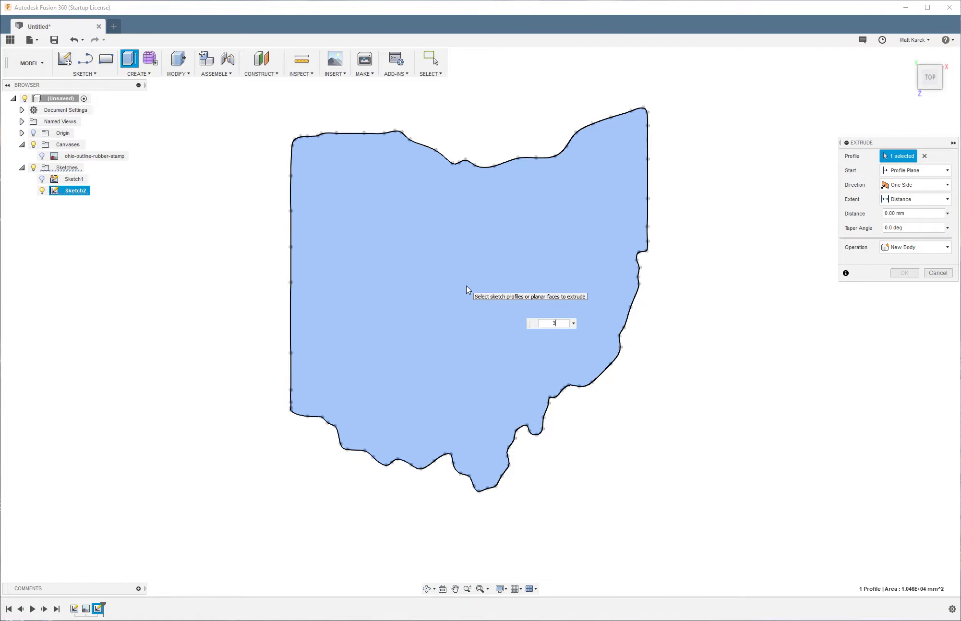
{"action": "type", "text": "5"}
{"action": "key", "text": "Return"}
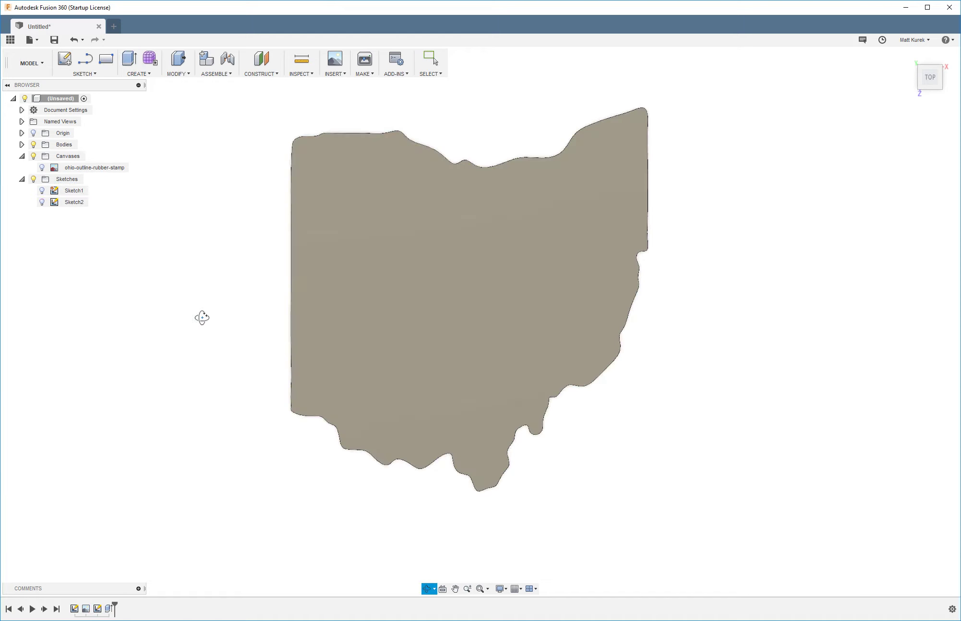
{"action": "middle_click_drag", "start_coordinate": [200, 317], "coordinate": [201, 287], "text": "shift"}
{"action": "left_click_drag", "start_coordinate": [201, 287], "coordinate": [206, 311]}
{"action": "key", "text": "Escape"}
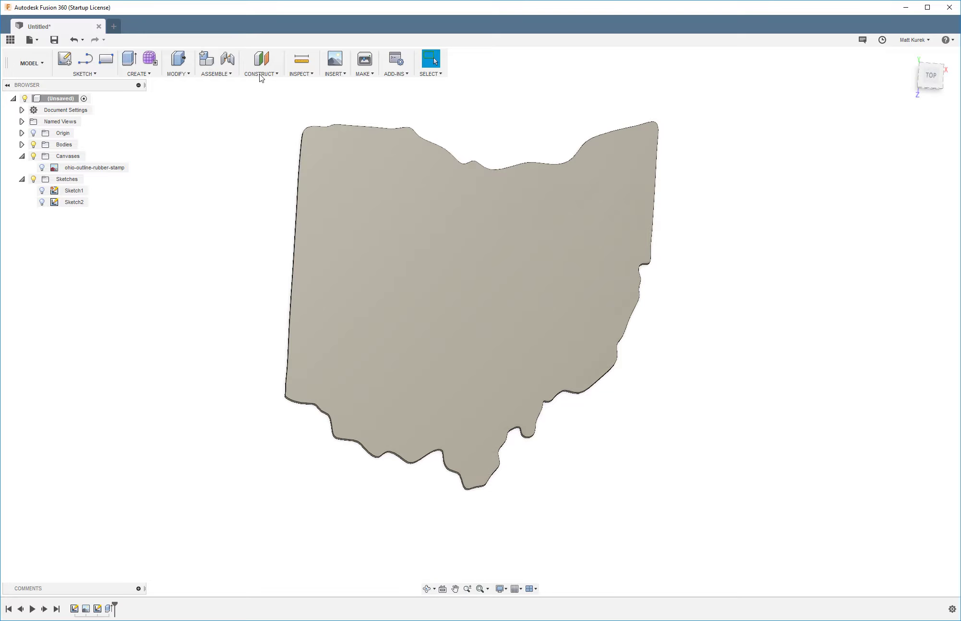